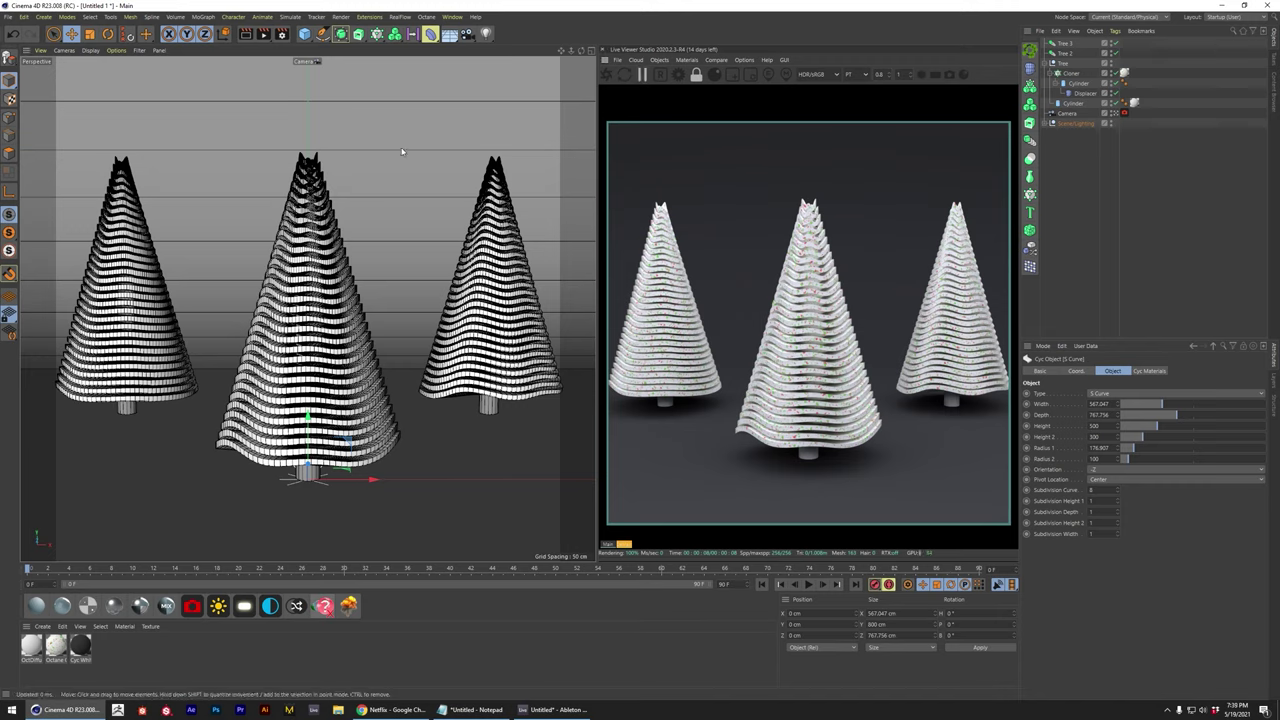
# - Delete the middle Tree null together with everything nested inside it
pyautogui.click(1064, 64)
pyautogui.press('Delete')
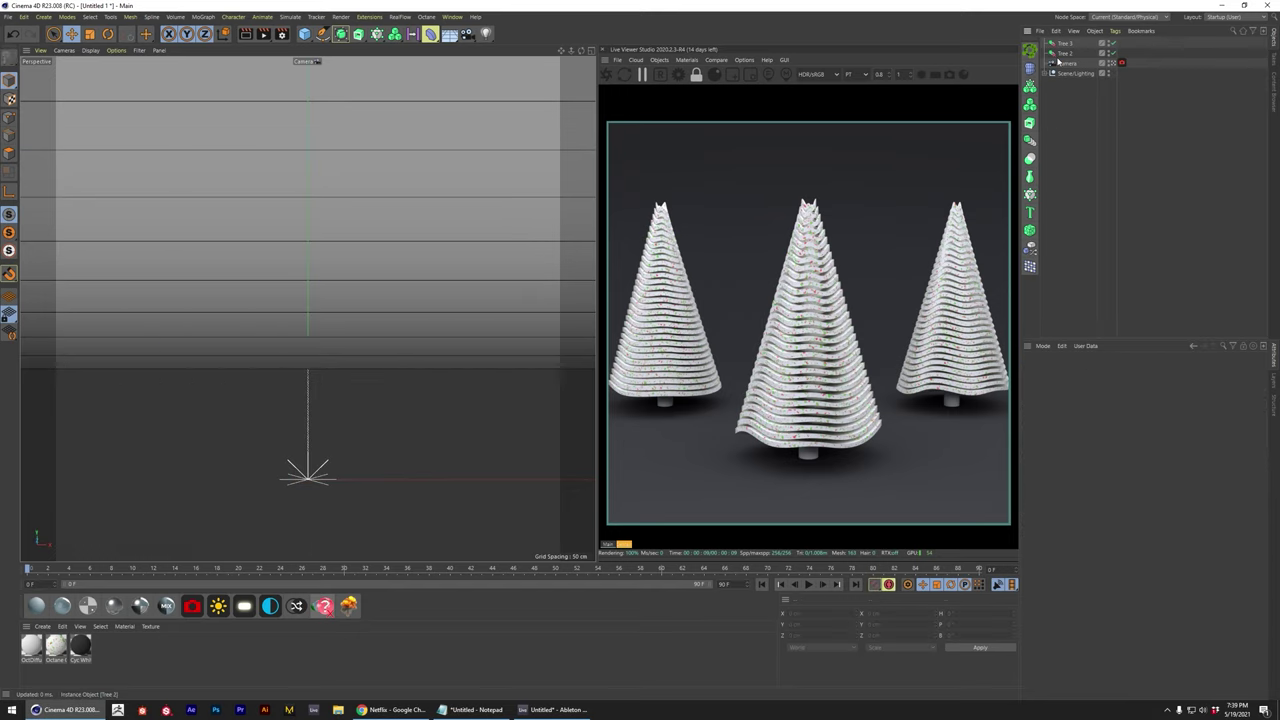
# - Add a cylinder and flatten it into a disc with 30 cm radius and 2 cm height
pyautogui.moveTo(305, 33); pyautogui.dragTo(505, 47)
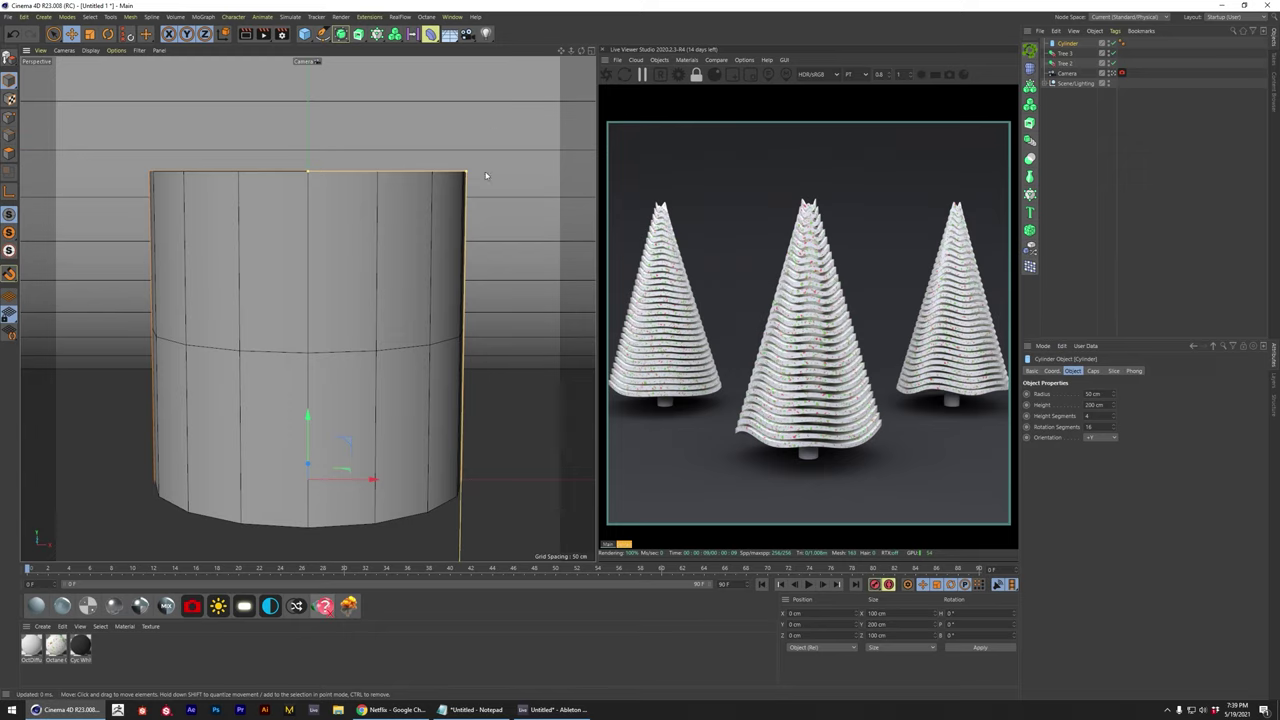
pyautogui.click(1090, 393)
pyautogui.write('3')
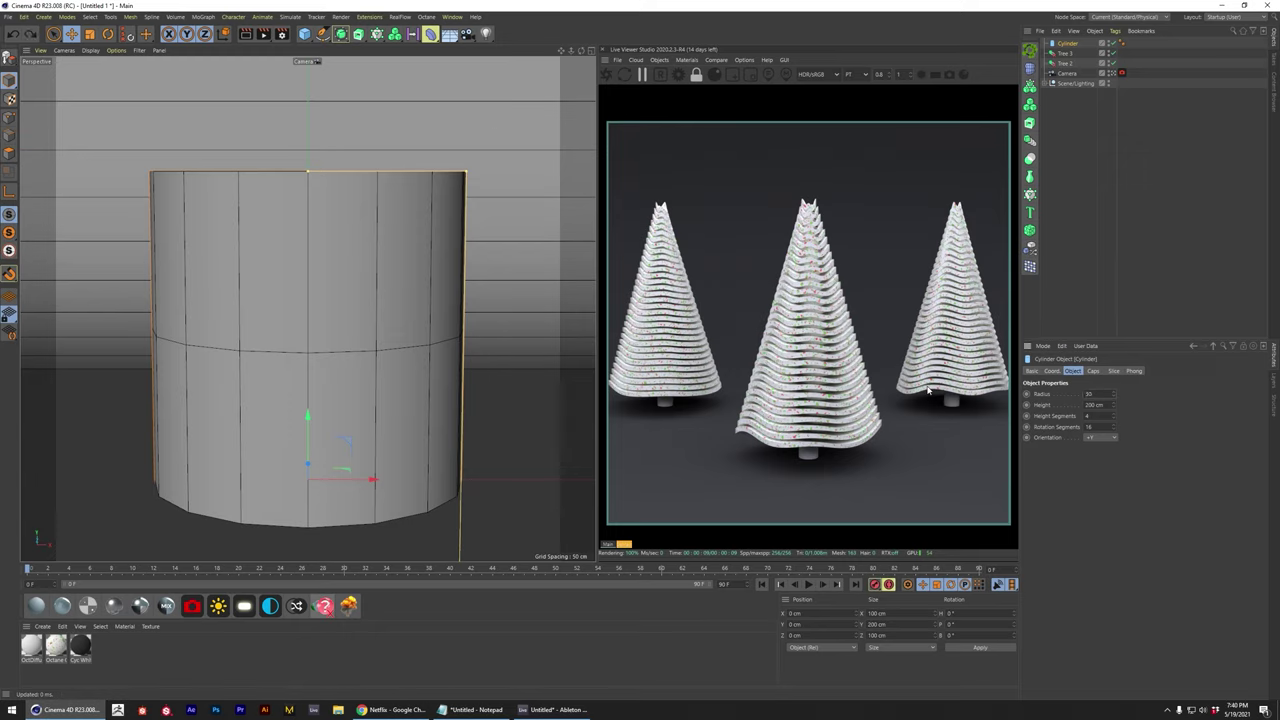
pyautogui.write('0')
pyautogui.press('Return')
pyautogui.click(1086, 405)
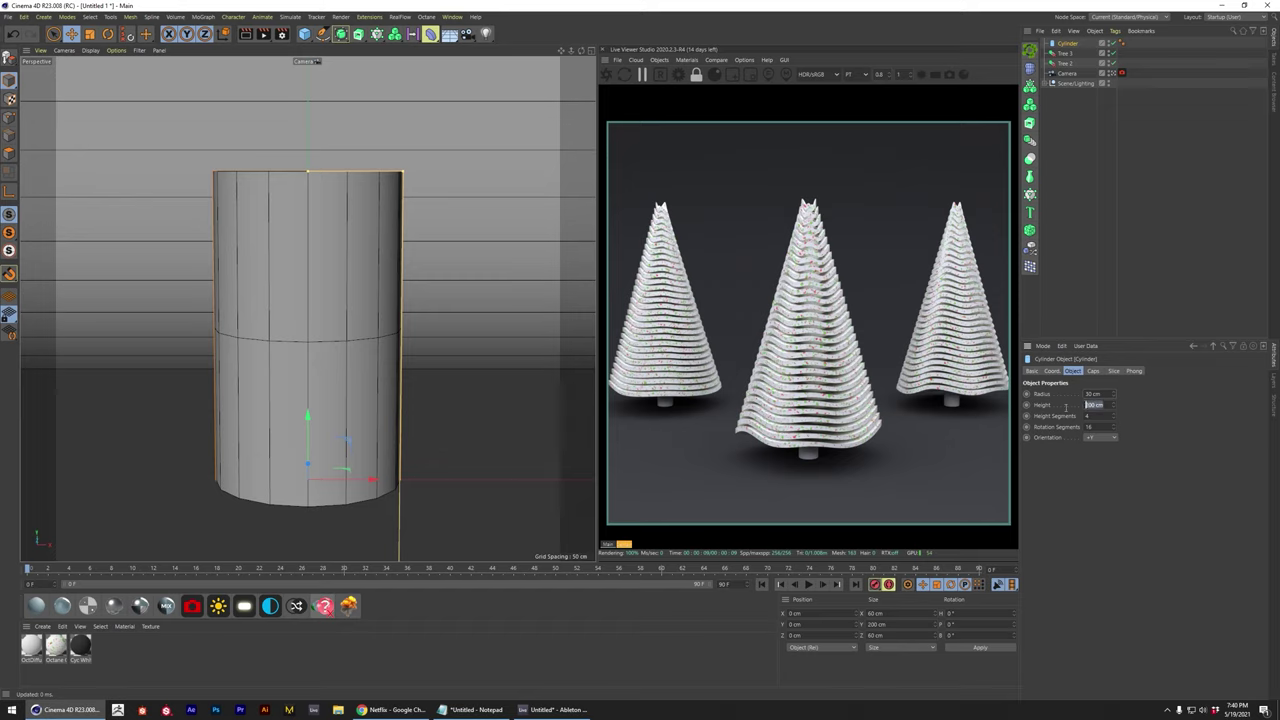
pyautogui.write('2')
pyautogui.press('Return')
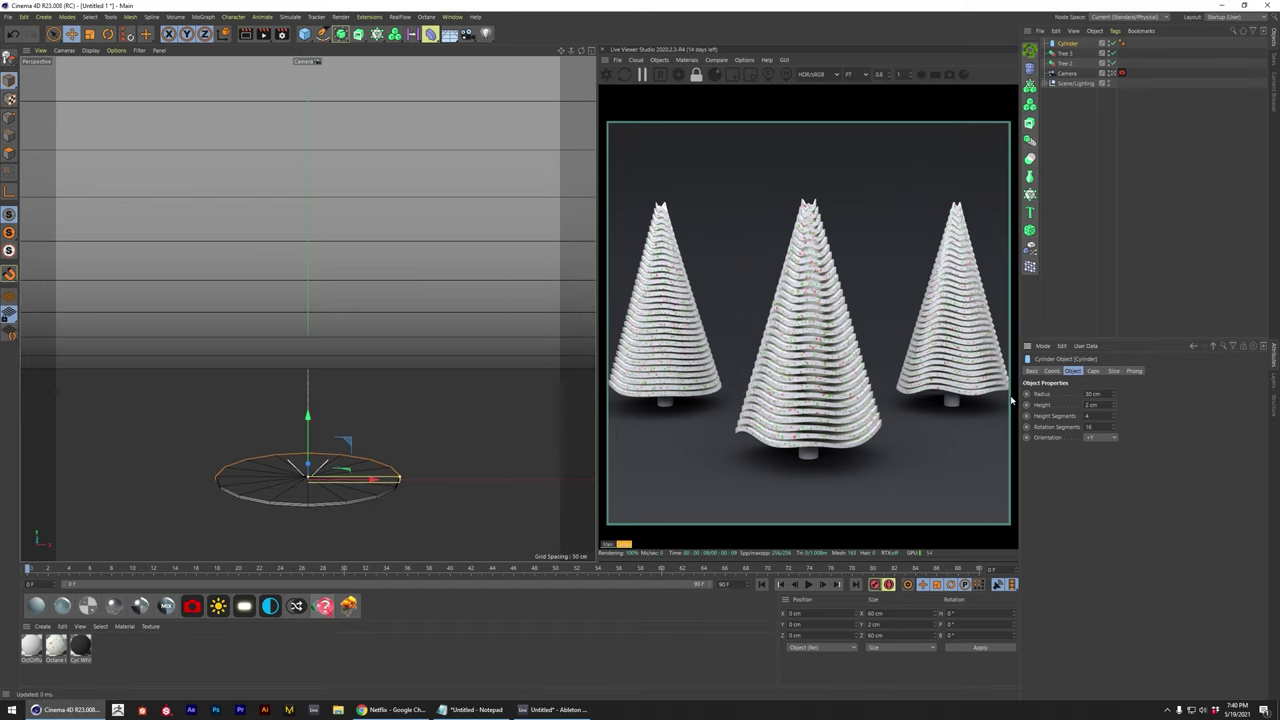
pyautogui.click(1052, 371)
# - Raise the disc to Y 1 cm and give it 100 rotation segments and 1 height segment
pyautogui.click(1078, 402)
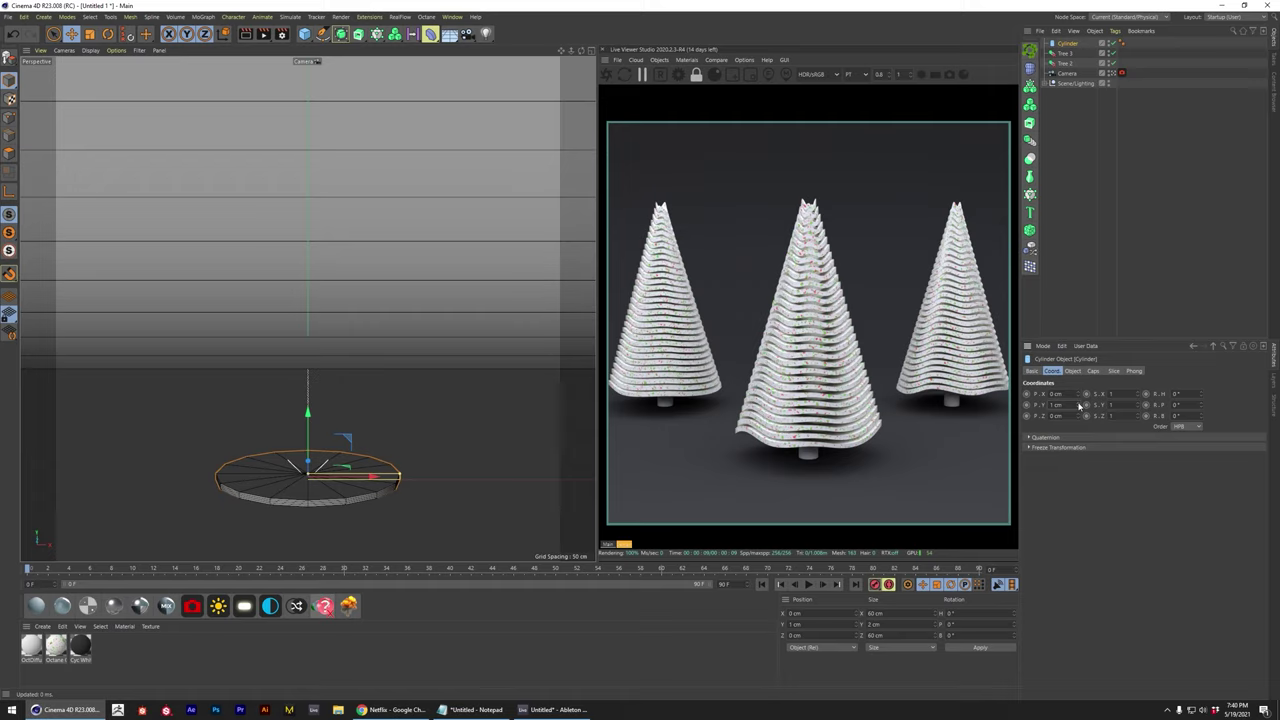
pyautogui.click(1072, 372)
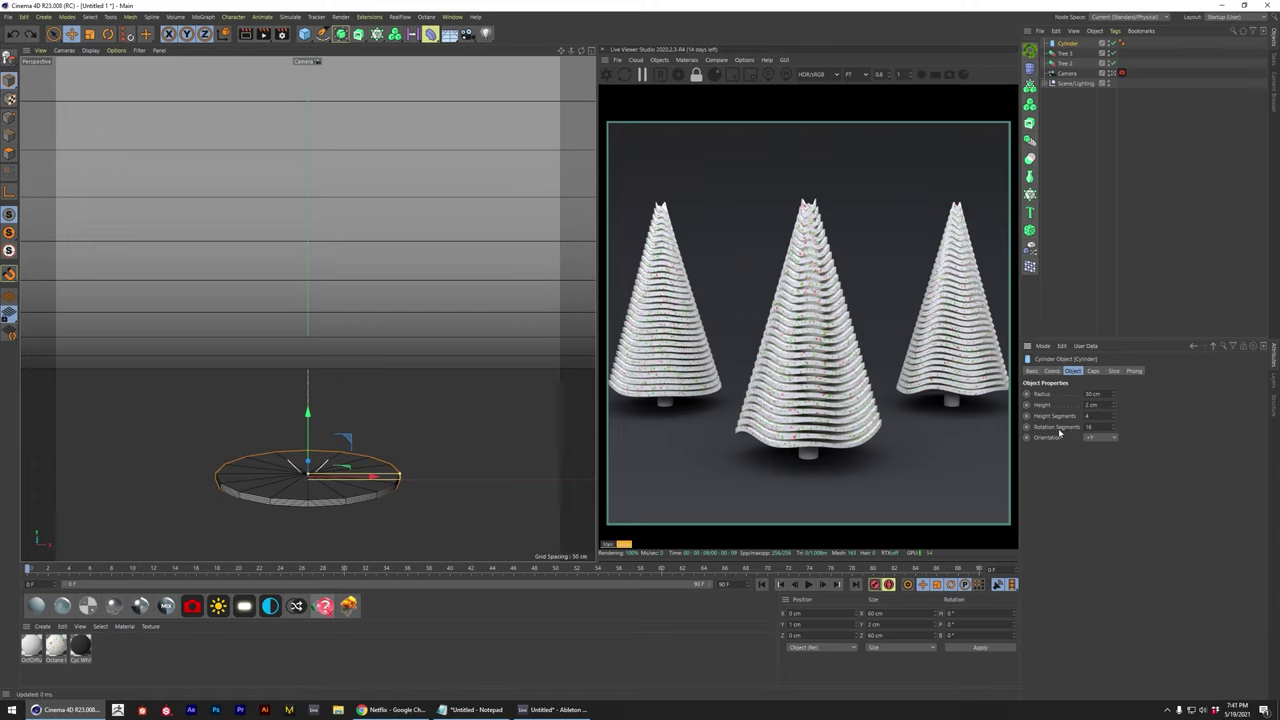
pyautogui.click(1101, 427)
pyautogui.write('100')
pyautogui.press('Return')
pyautogui.moveTo(1108, 414); pyautogui.dragTo(1117, 422)
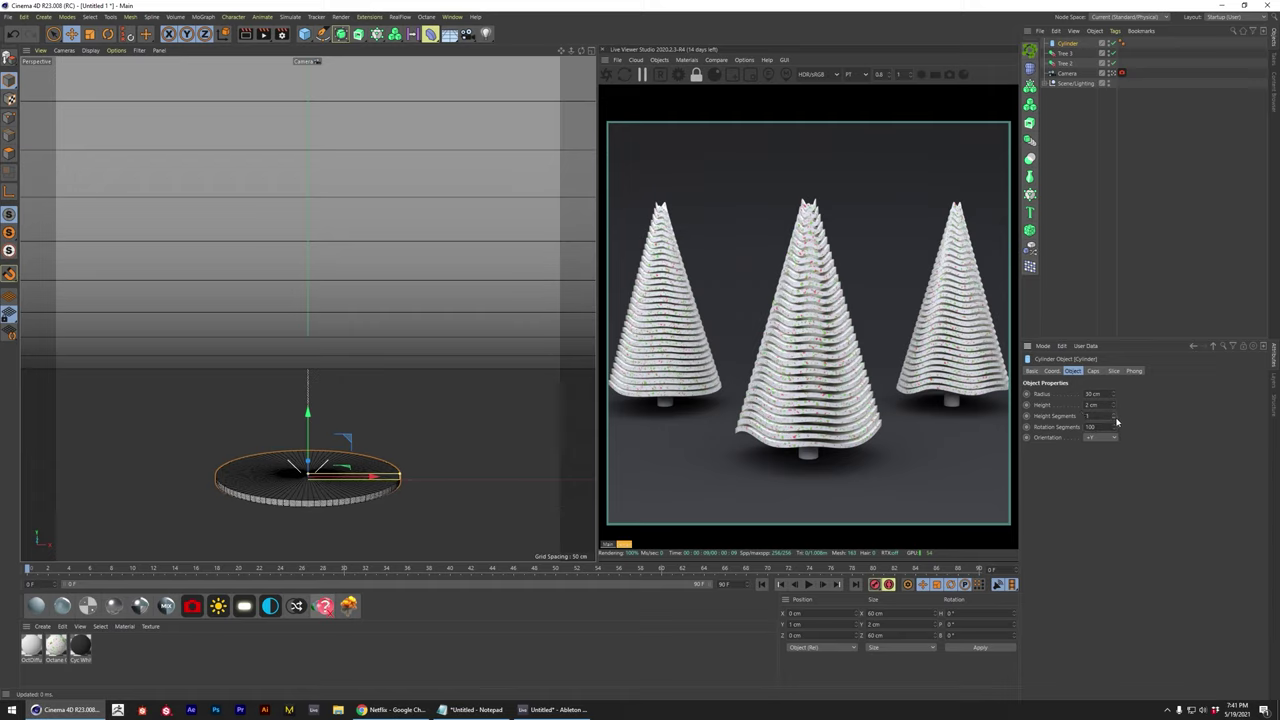
# - Enable fillet on the disc's caps with a 0.5 cm fillet radius
pyautogui.click(1094, 372)
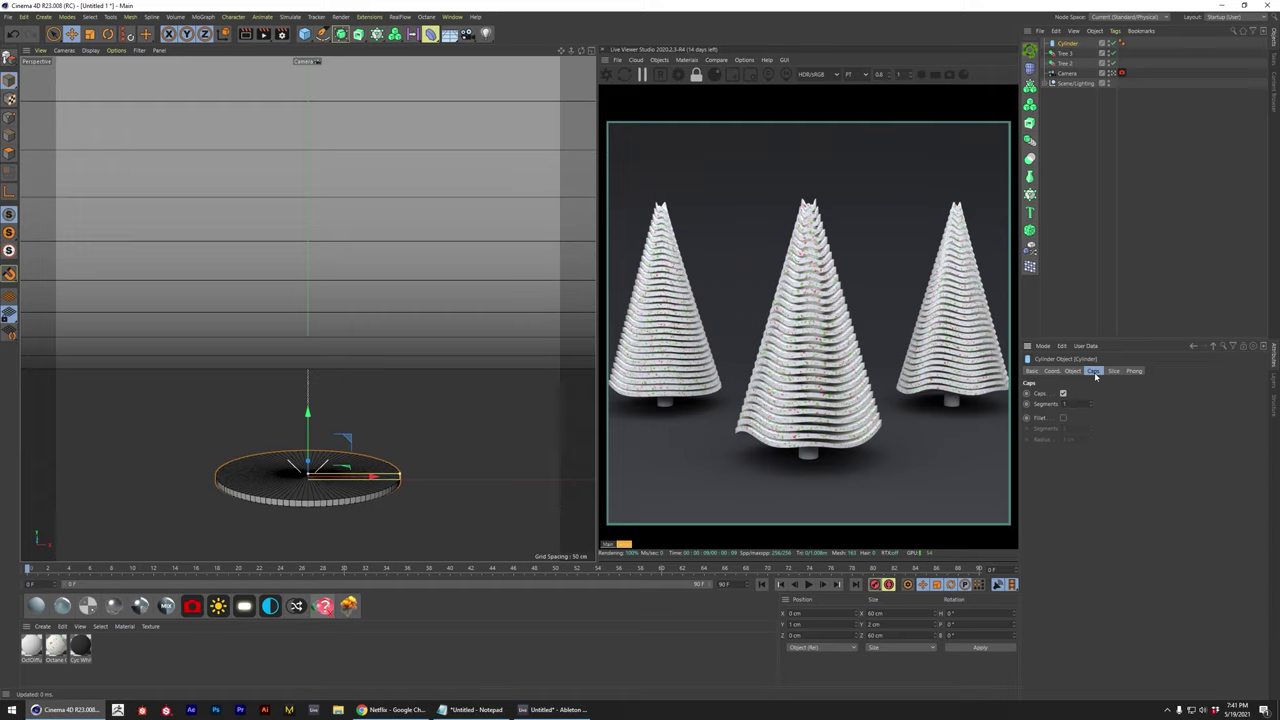
pyautogui.click(1064, 419)
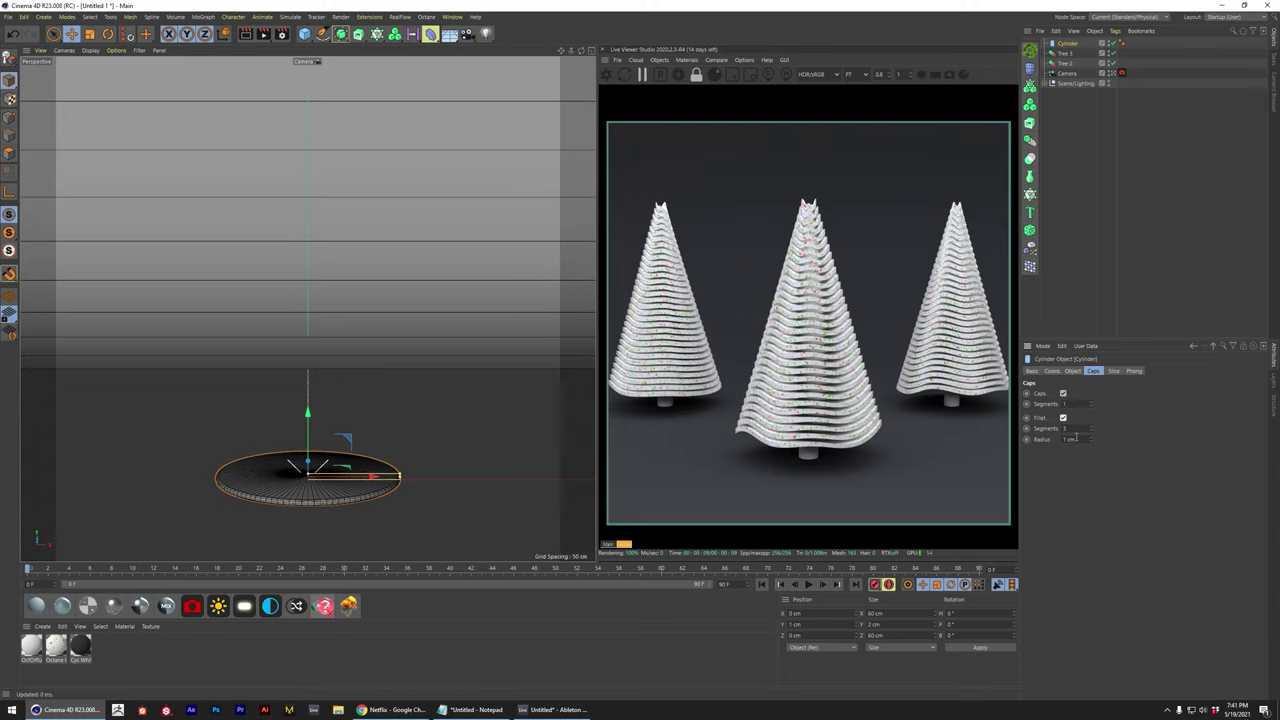
pyautogui.click(1072, 440)
pyautogui.write('0.5')
pyautogui.press('Return')
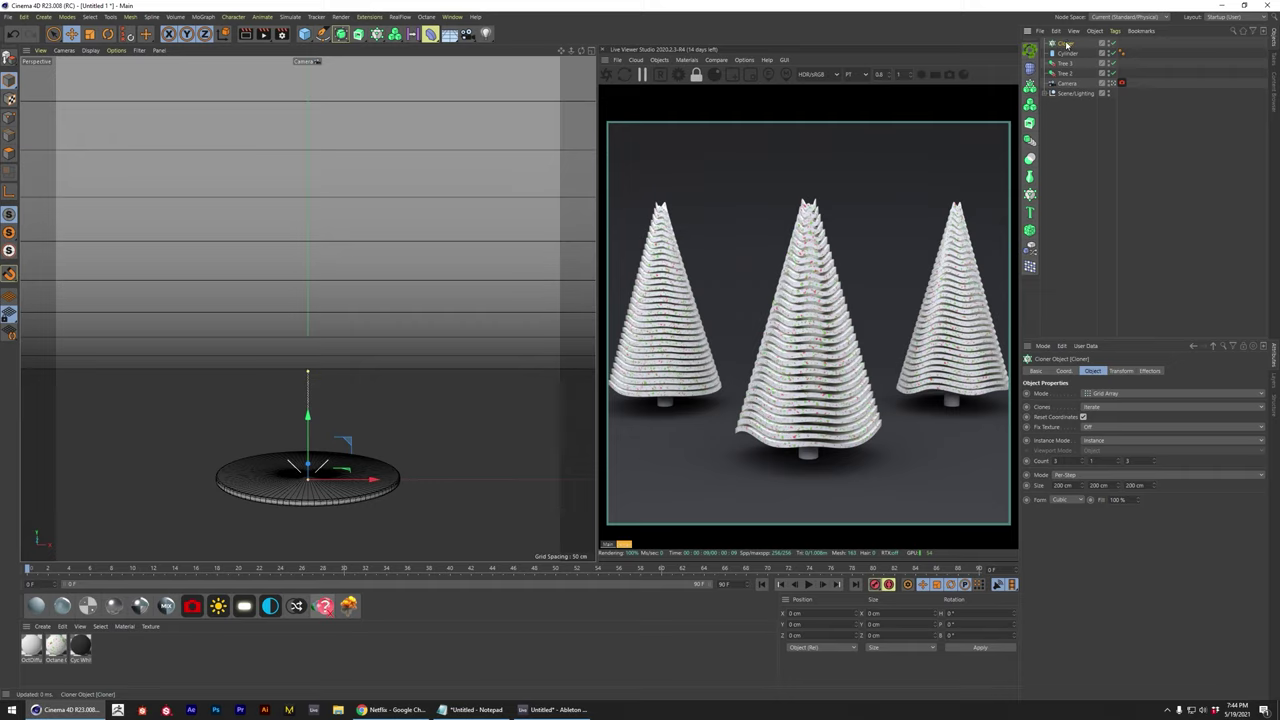
# - Replace the earlier cloner with a new one wrapping the disc, set to Linear mode
pyautogui.hotkey('ctrl', 'z')
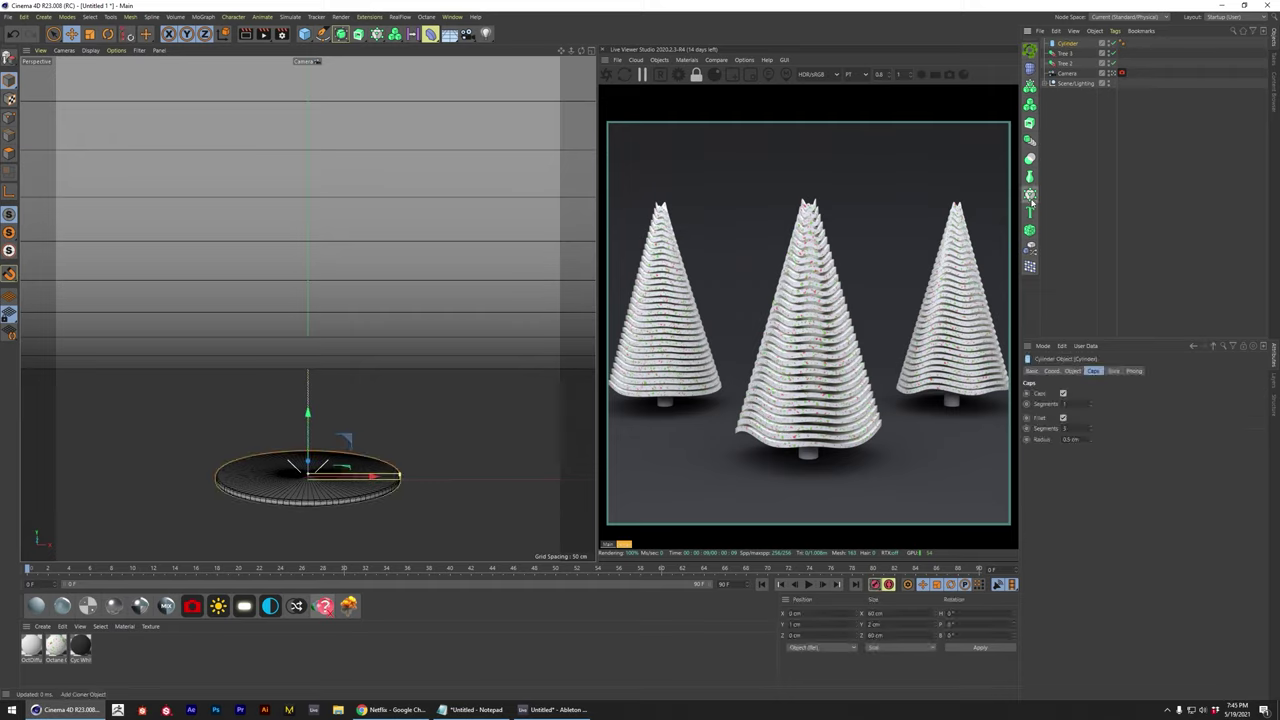
pyautogui.keyDown('alt'); pyautogui.click(1031, 195); pyautogui.keyUp('alt')
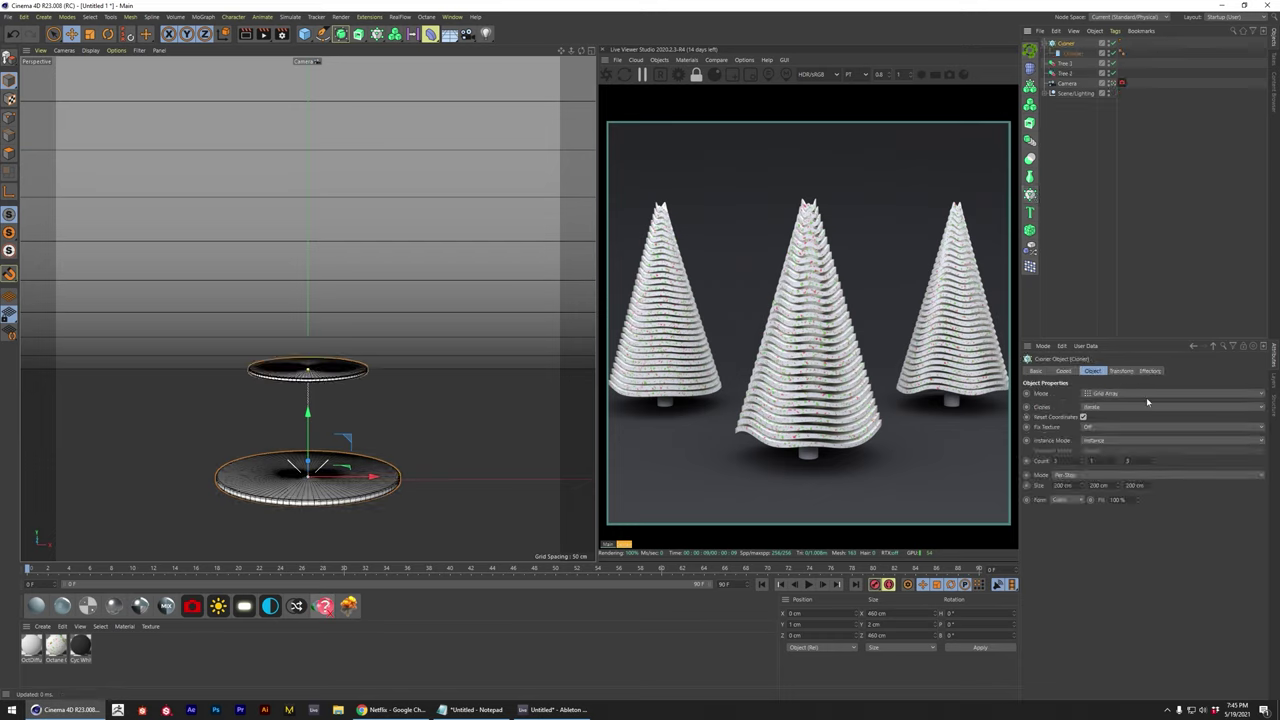
pyautogui.click(1112, 394)
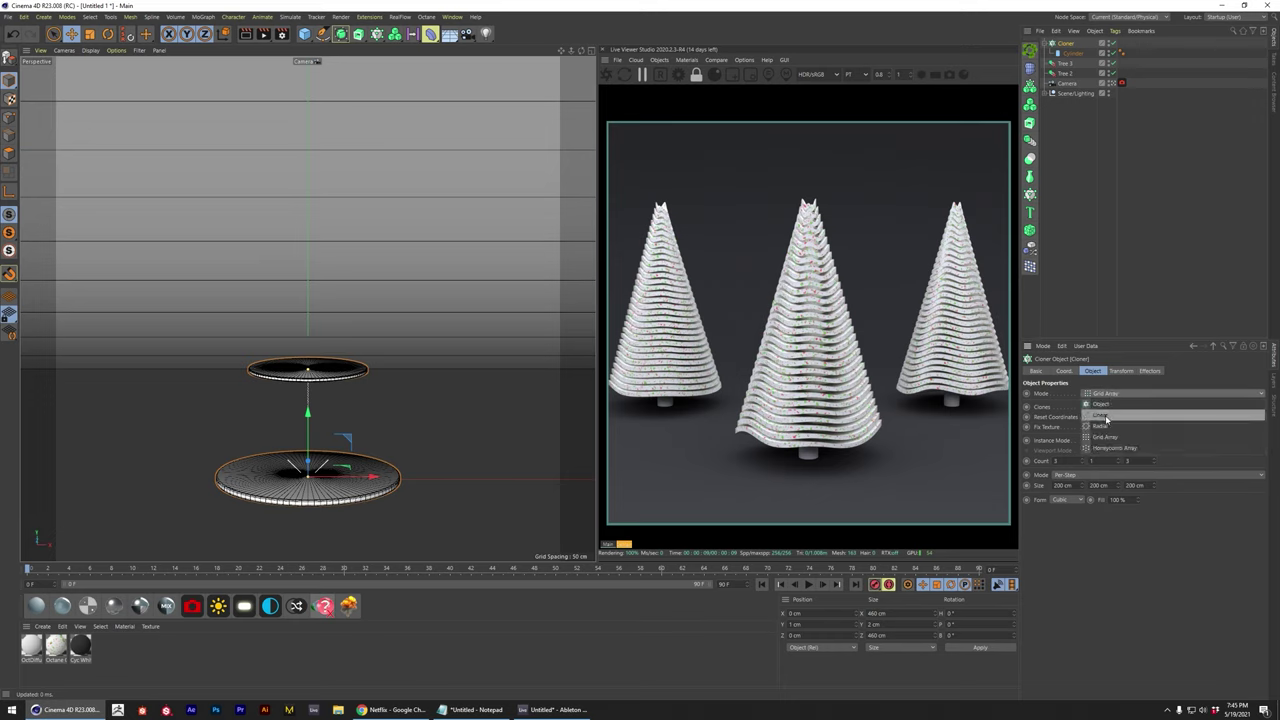
pyautogui.click(1103, 415)
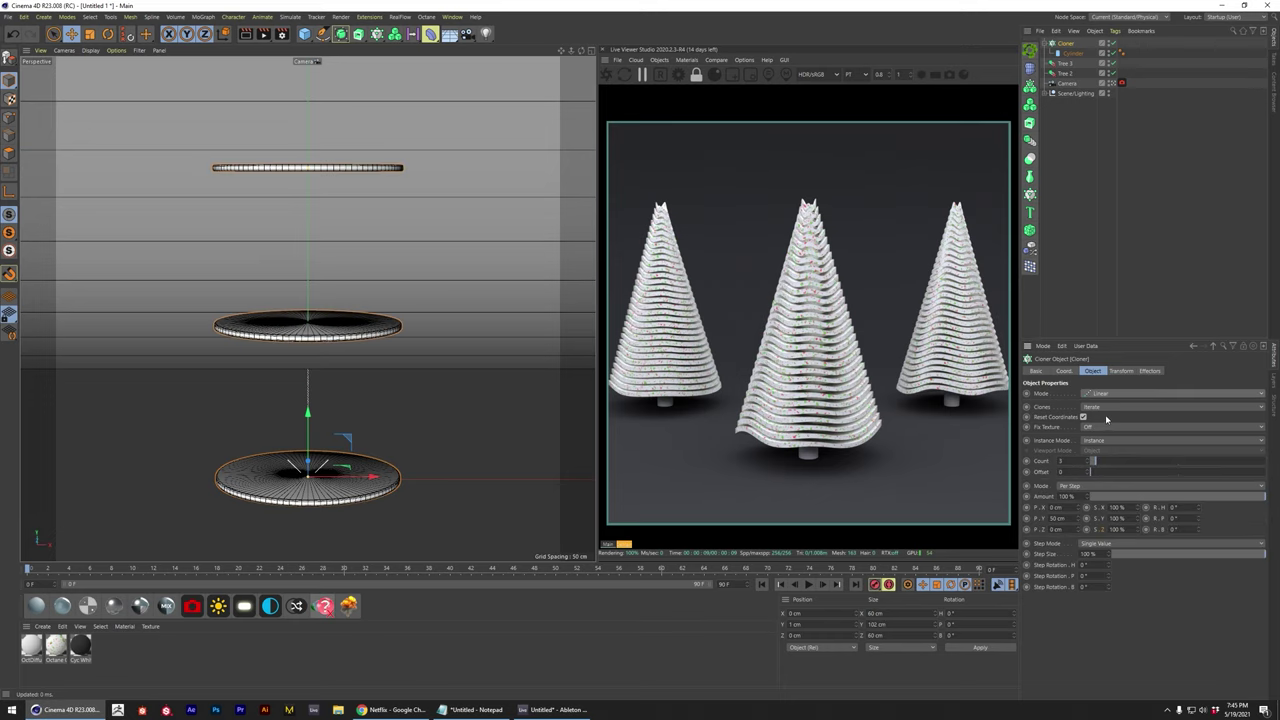
# - Raise the disc's cap segments to about 22
pyautogui.click(1072, 53)
pyautogui.click(1093, 371)
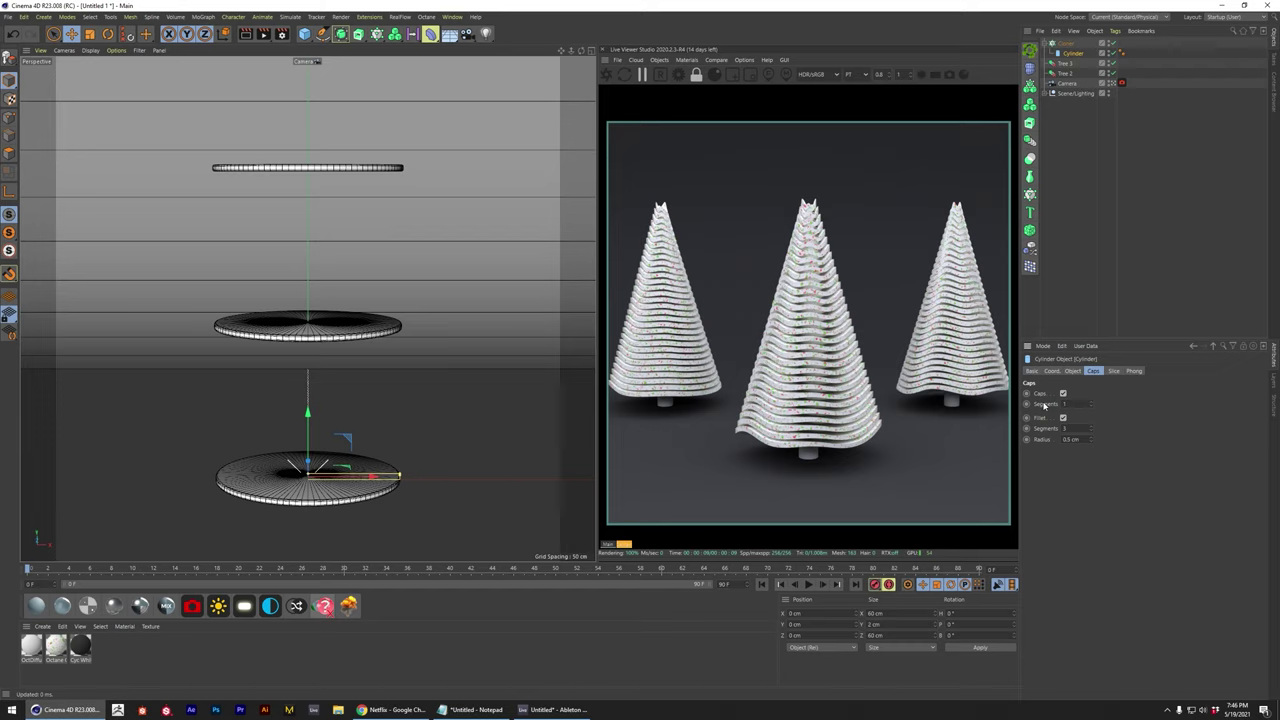
pyautogui.moveTo(1090, 403)
pyautogui.mouseDown()
pyautogui.moveTo(1092, 375)
pyautogui.moveTo(1091, 405)
pyautogui.mouseUp()
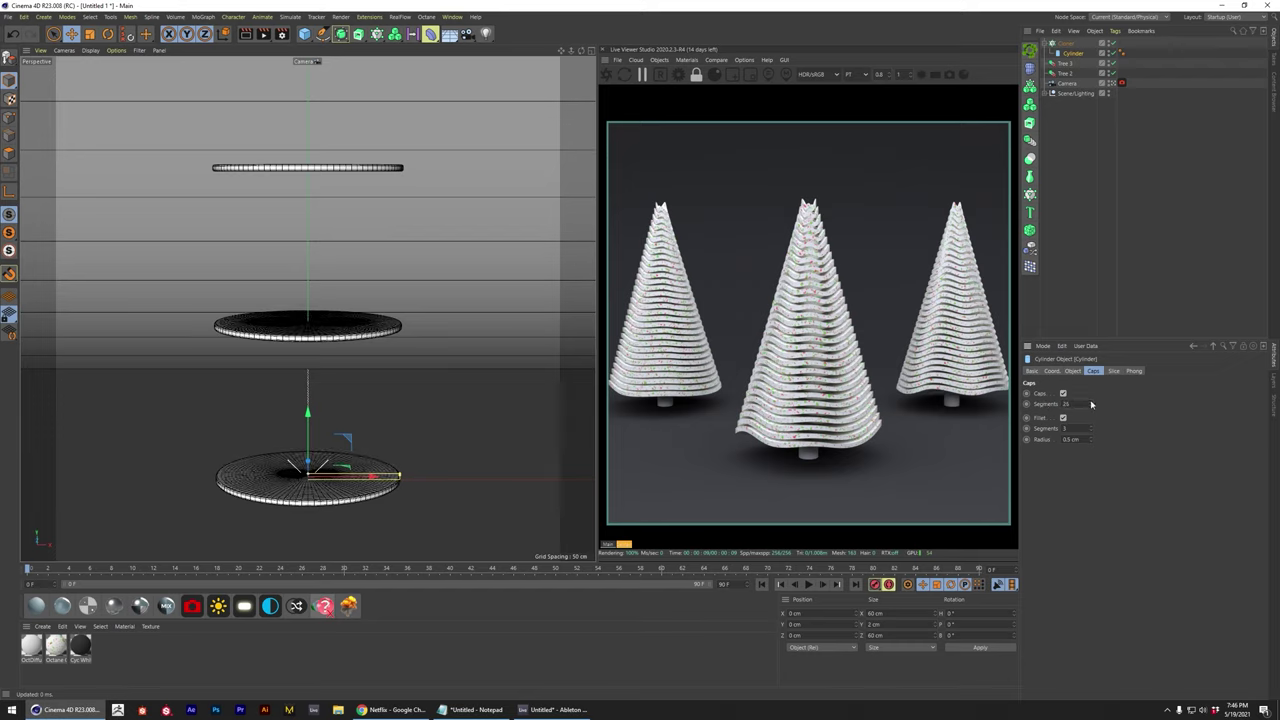
pyautogui.click(1066, 43)
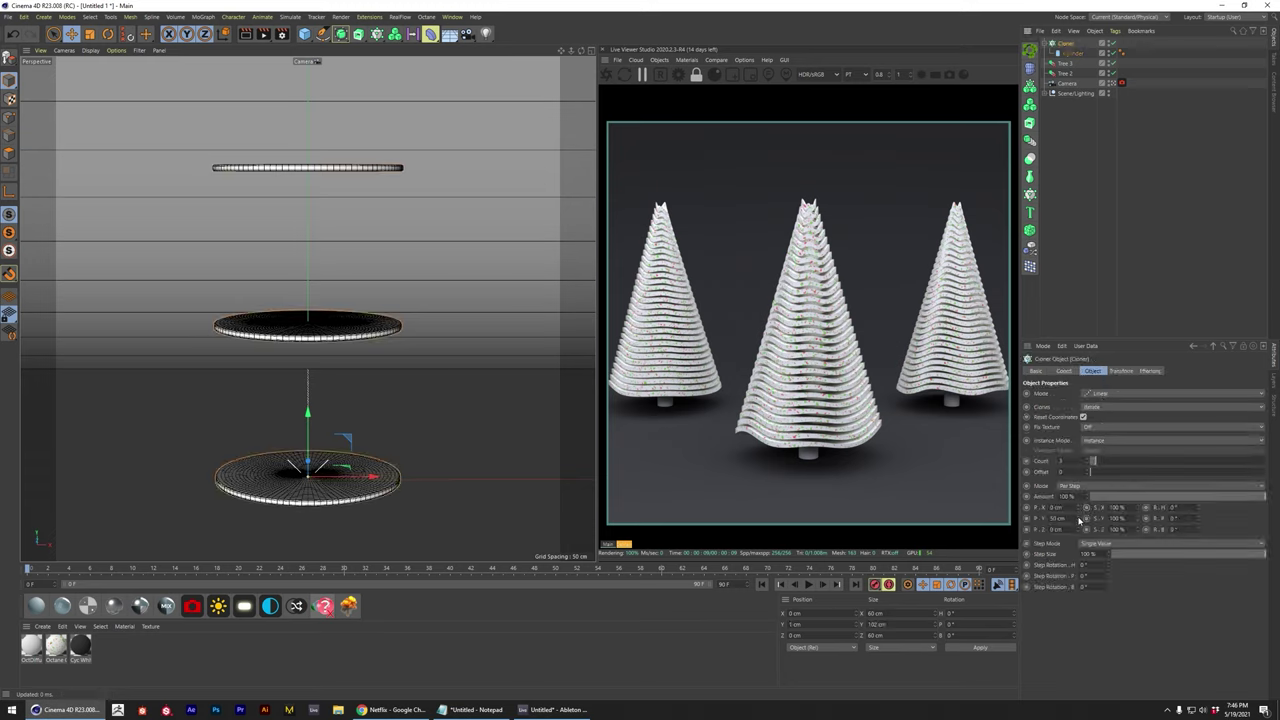
# - Stack 30 clones 3 cm apart on Y and refresh the Octane live render
pyautogui.doubleClick(1058, 519)
pyautogui.write('3')
pyautogui.press('Return')
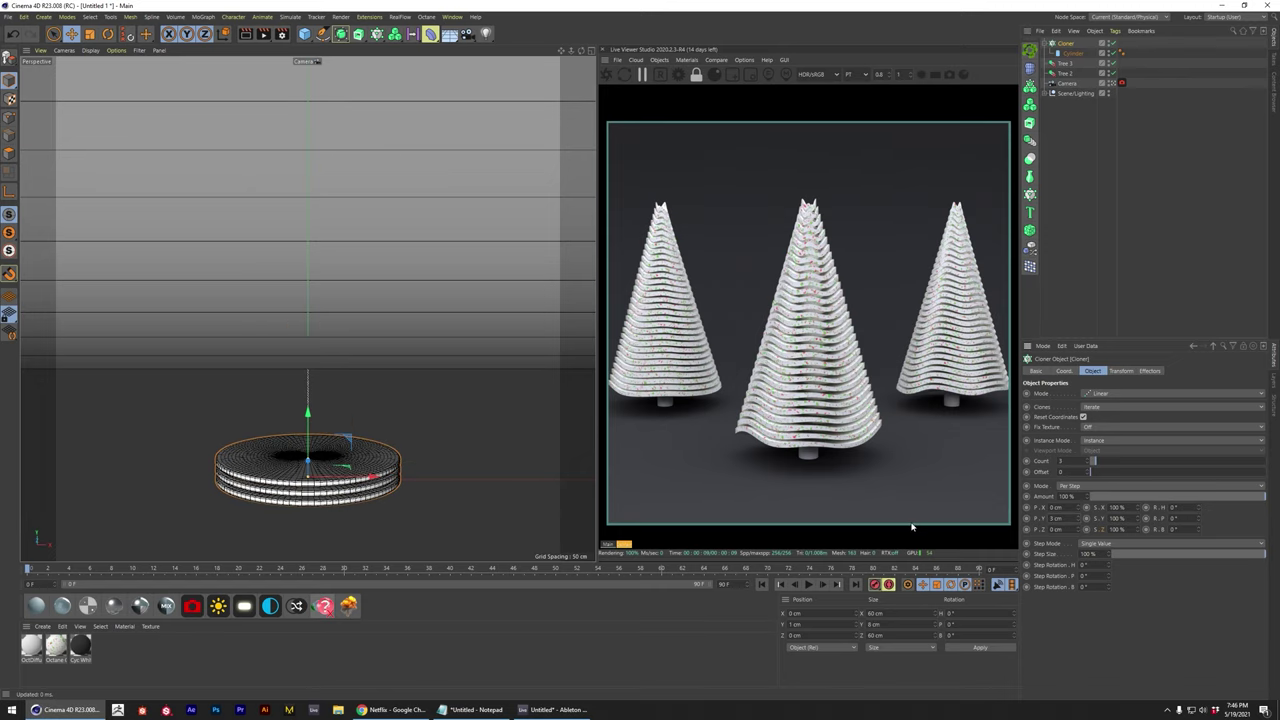
pyautogui.write('30')
pyautogui.press('Return')
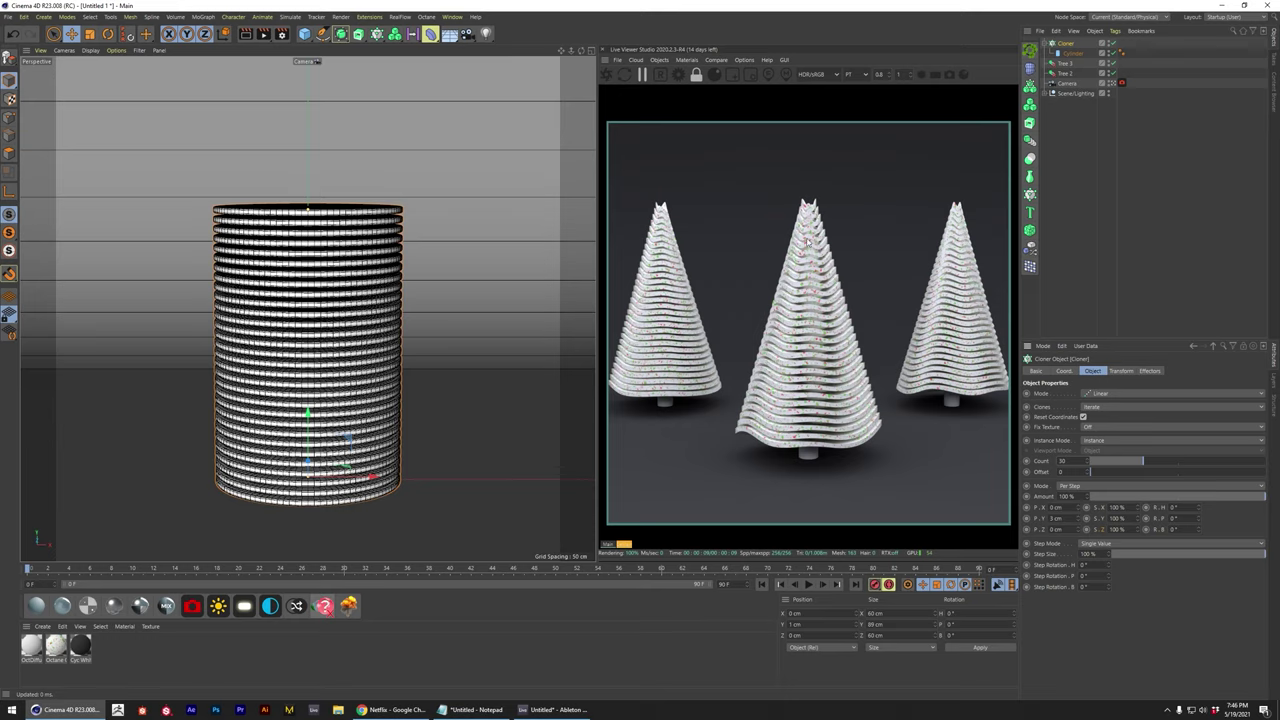
pyautogui.click(607, 74)
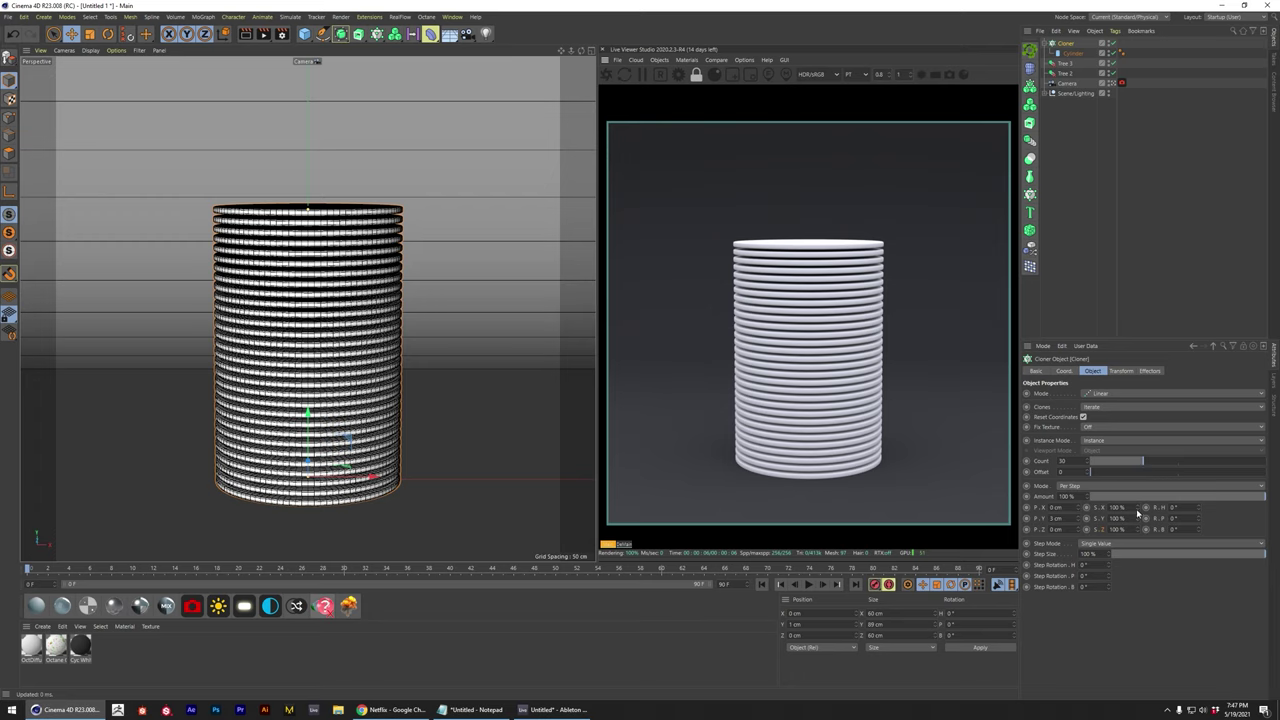
# - Scale each clone step to 97% in X and Z, and nest a Displacer under the disc
pyautogui.moveTo(1137, 513); pyautogui.dragTo(1137, 513)
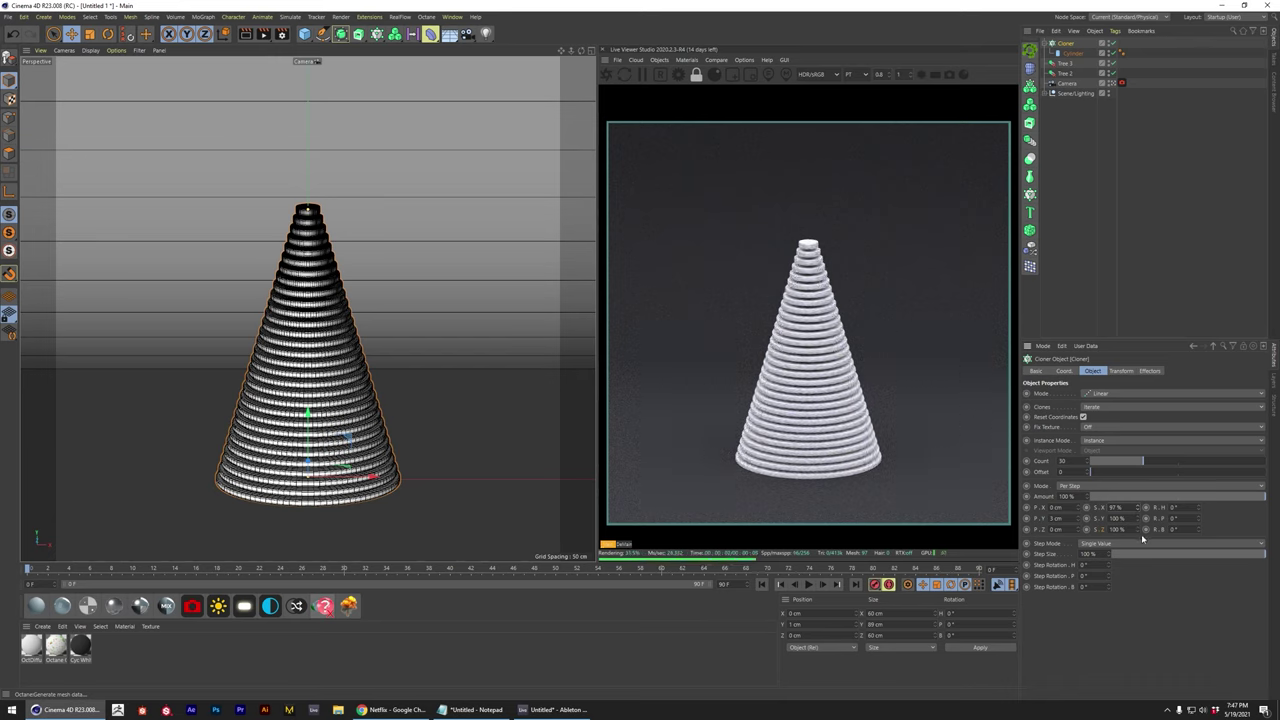
pyautogui.moveTo(1138, 530); pyautogui.dragTo(1138, 534)
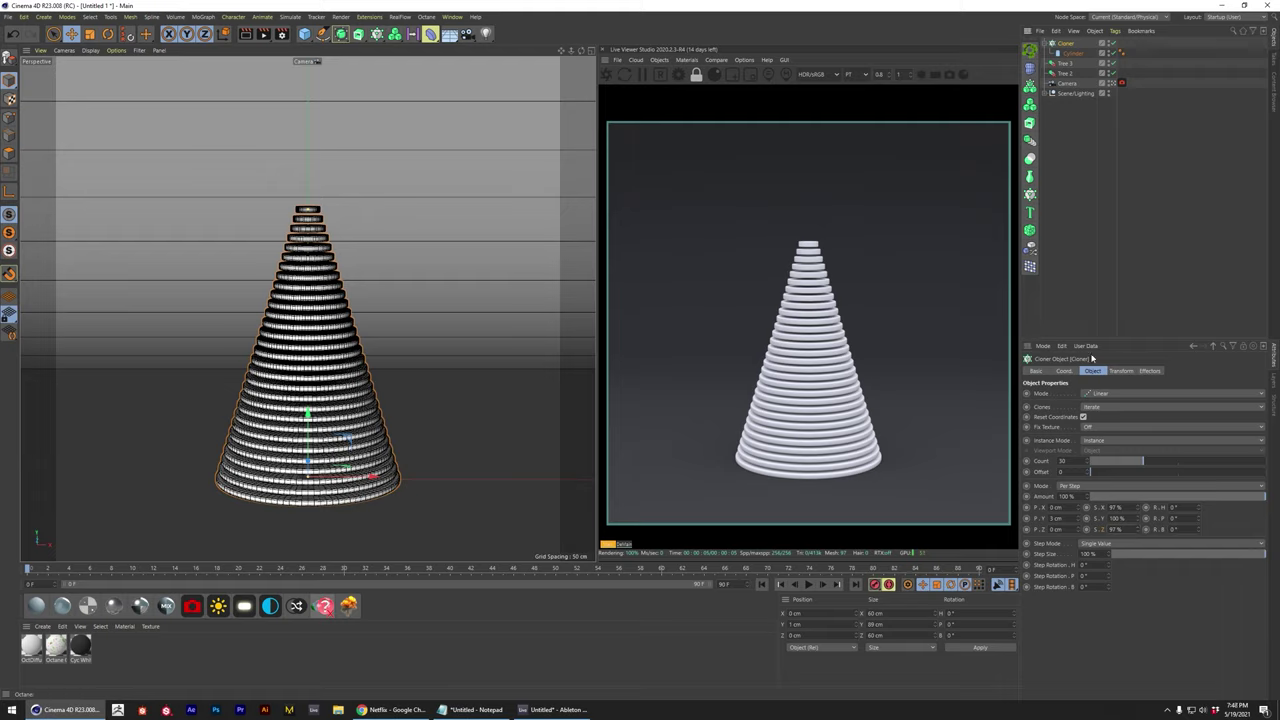
pyautogui.click(1030, 68)
pyautogui.moveTo(1068, 44); pyautogui.dragTo(1075, 64)
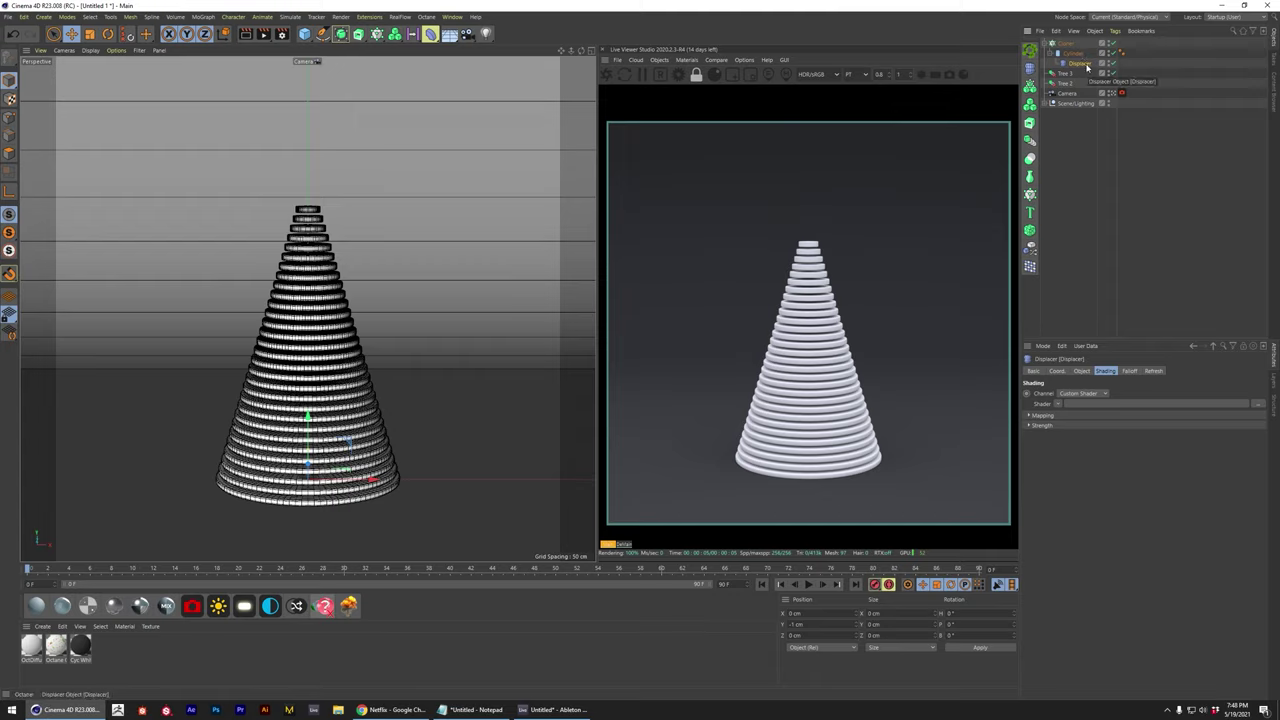
# - Assign a Noise shader to the Displacer's shading
pyautogui.press('Delete')
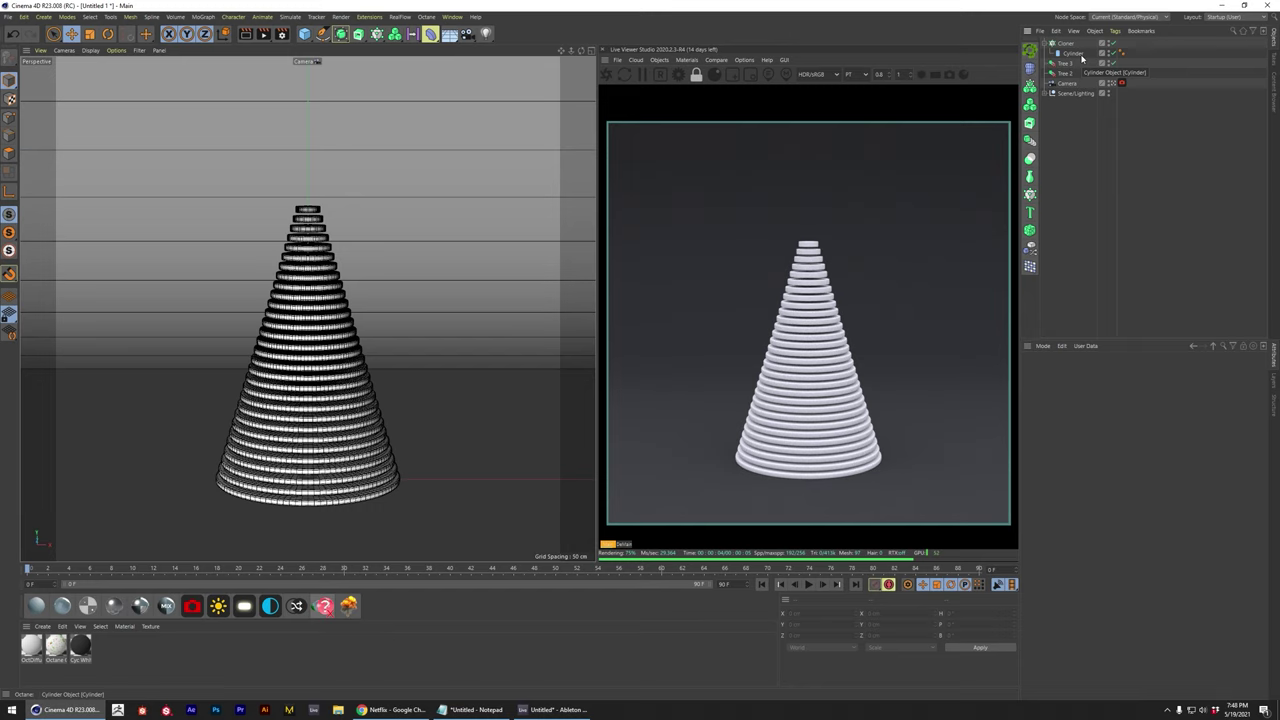
pyautogui.hotkey('ctrl', 'z')
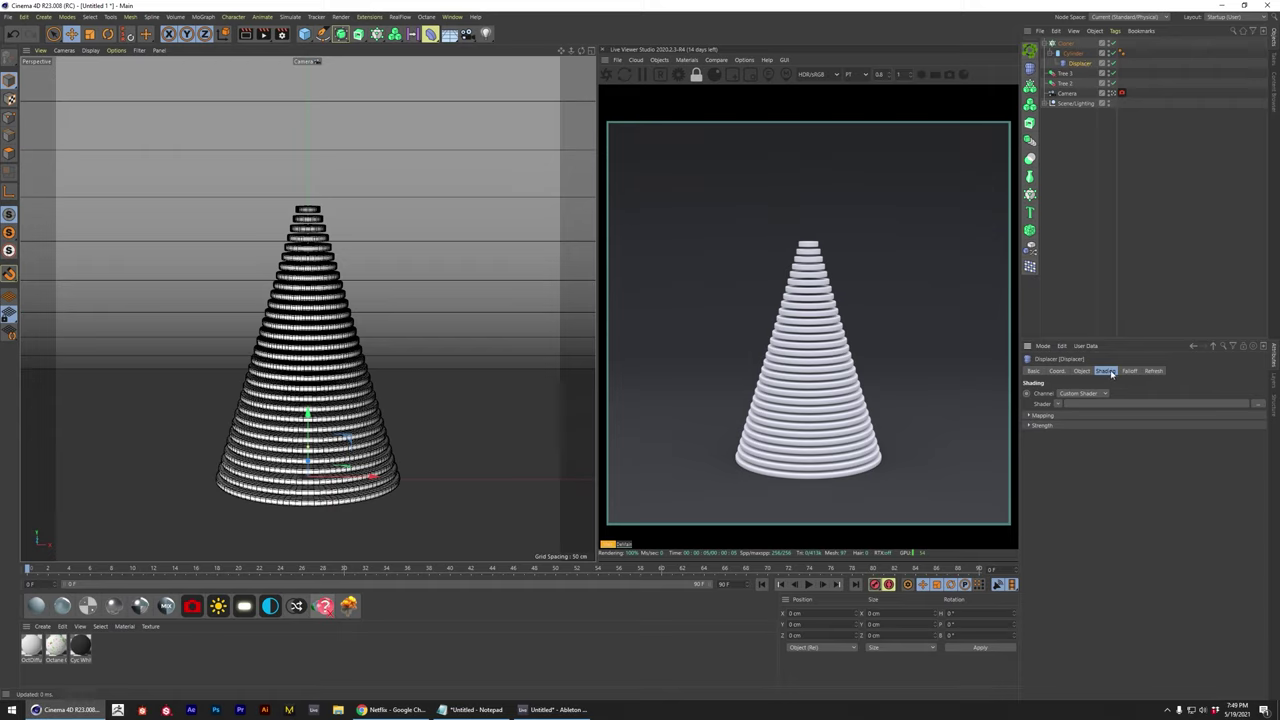
pyautogui.click(1058, 405)
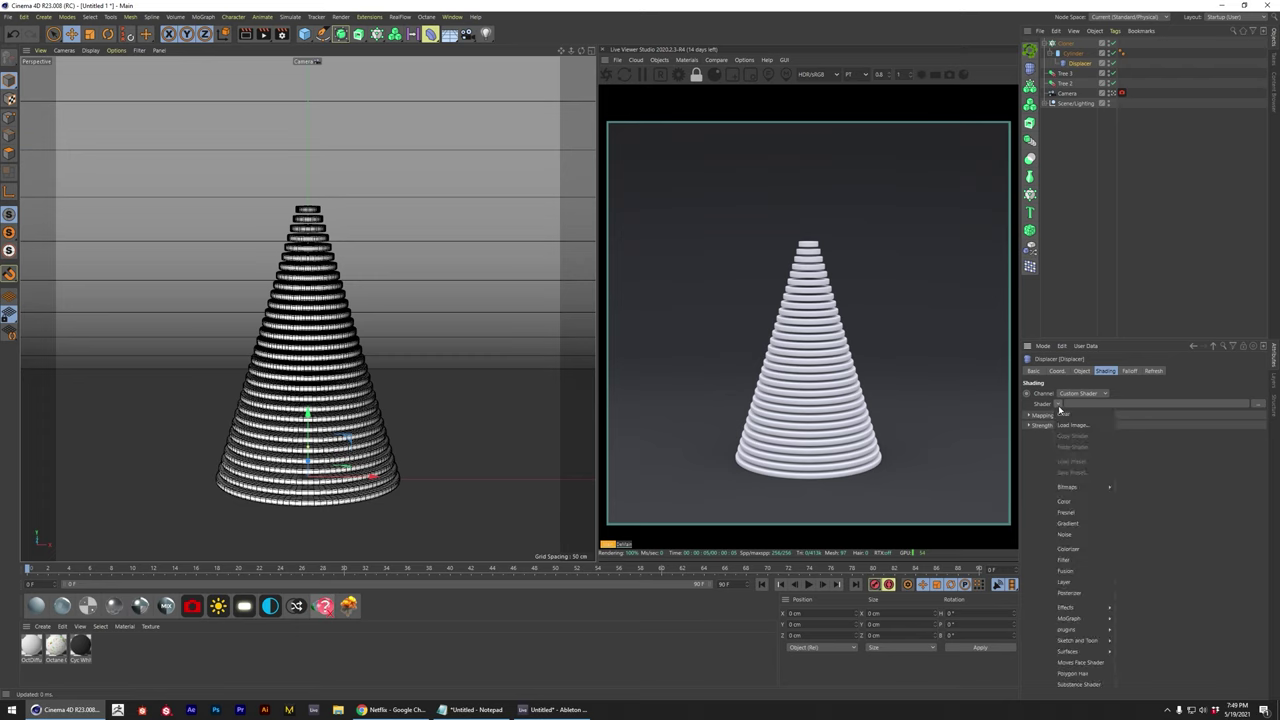
pyautogui.click(1087, 535)
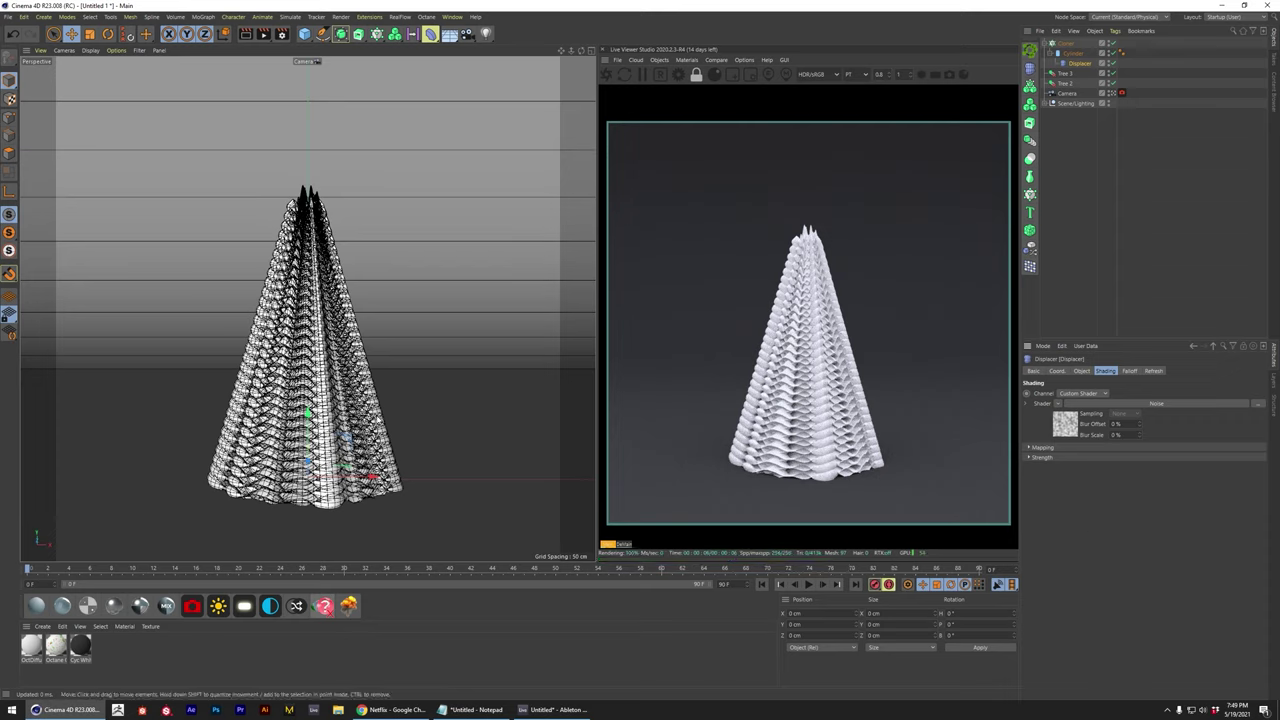
# - Set the Displacer type to RGB (XYZ Object) and bring up its Noise shader settings
pyautogui.click(1082, 371)
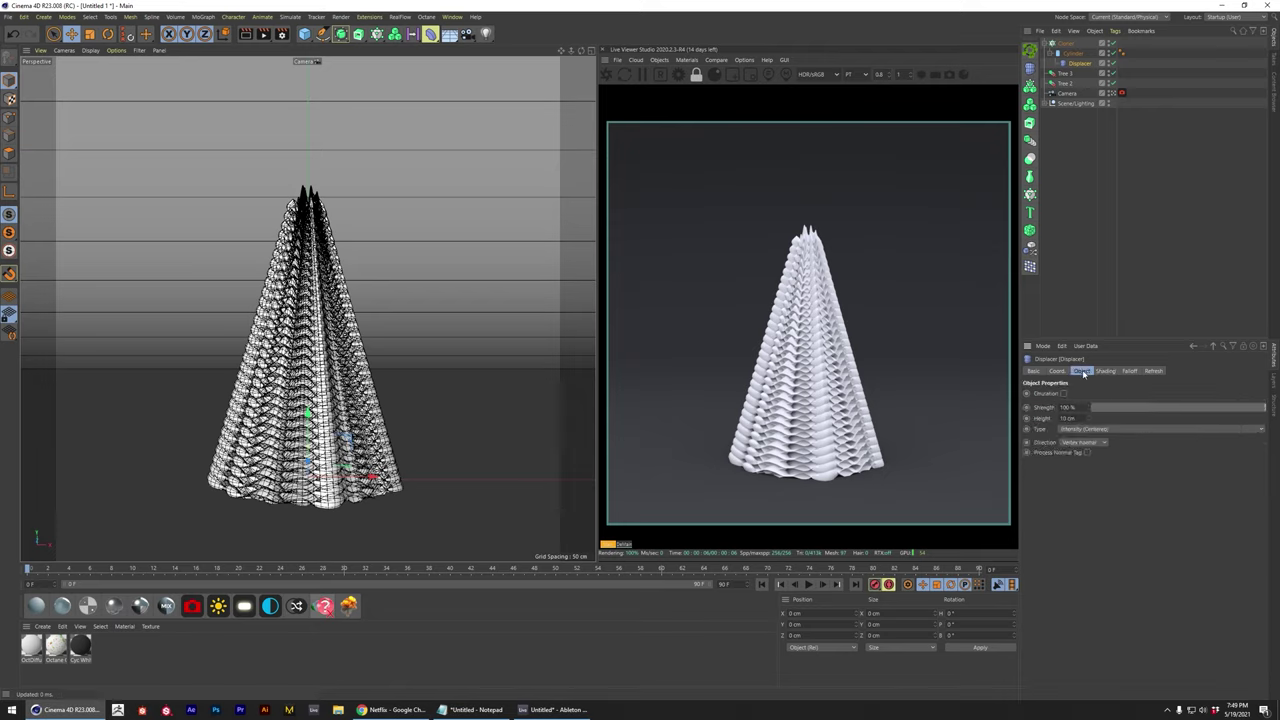
pyautogui.click(1092, 429)
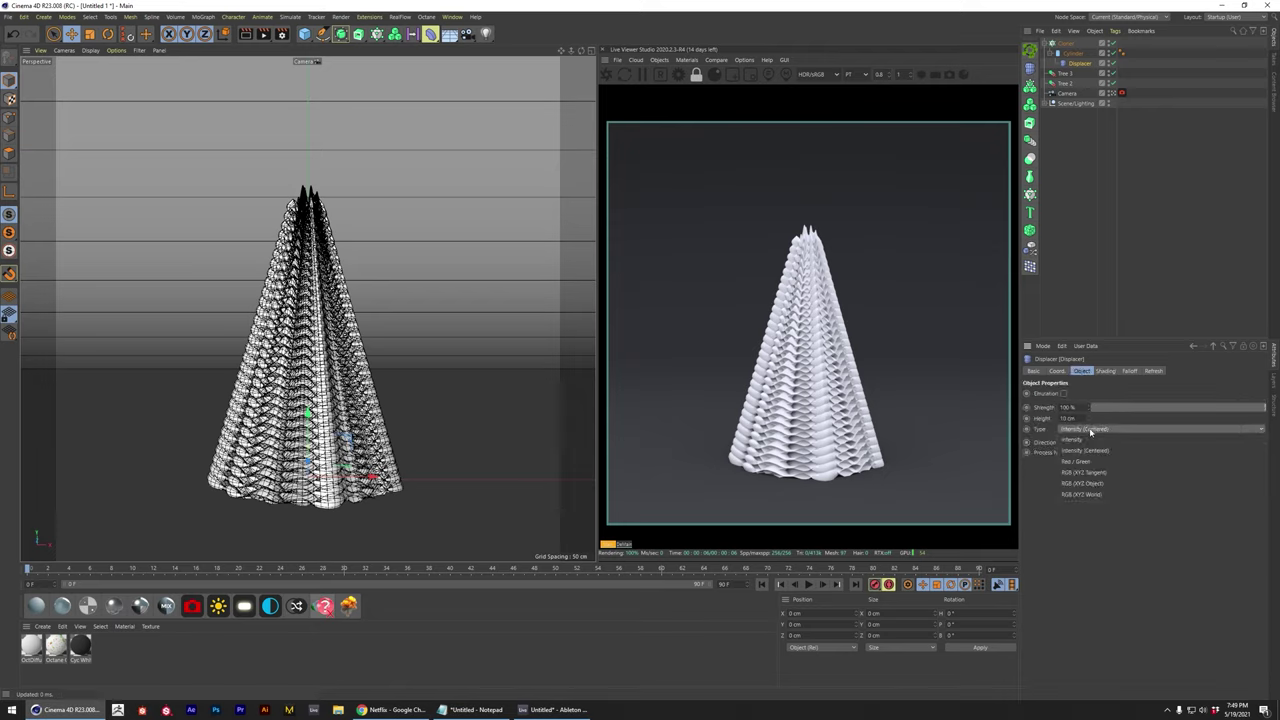
pyautogui.click(1110, 484)
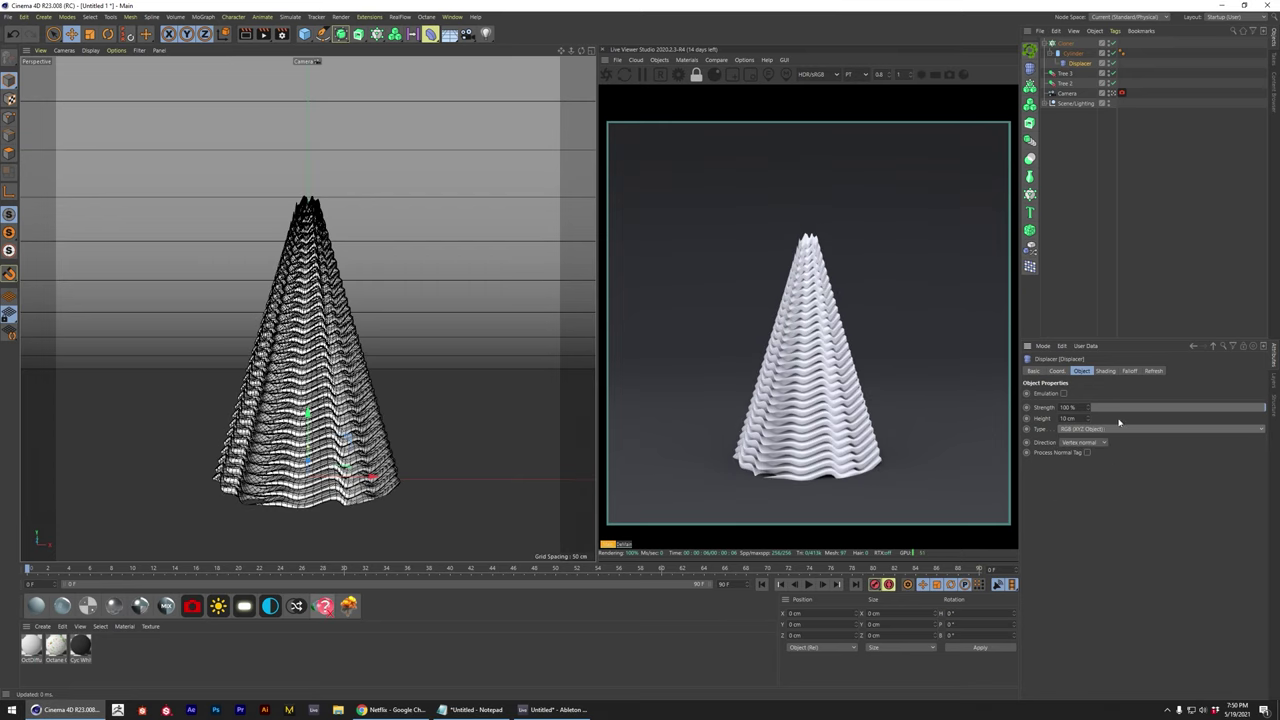
pyautogui.click(1104, 371)
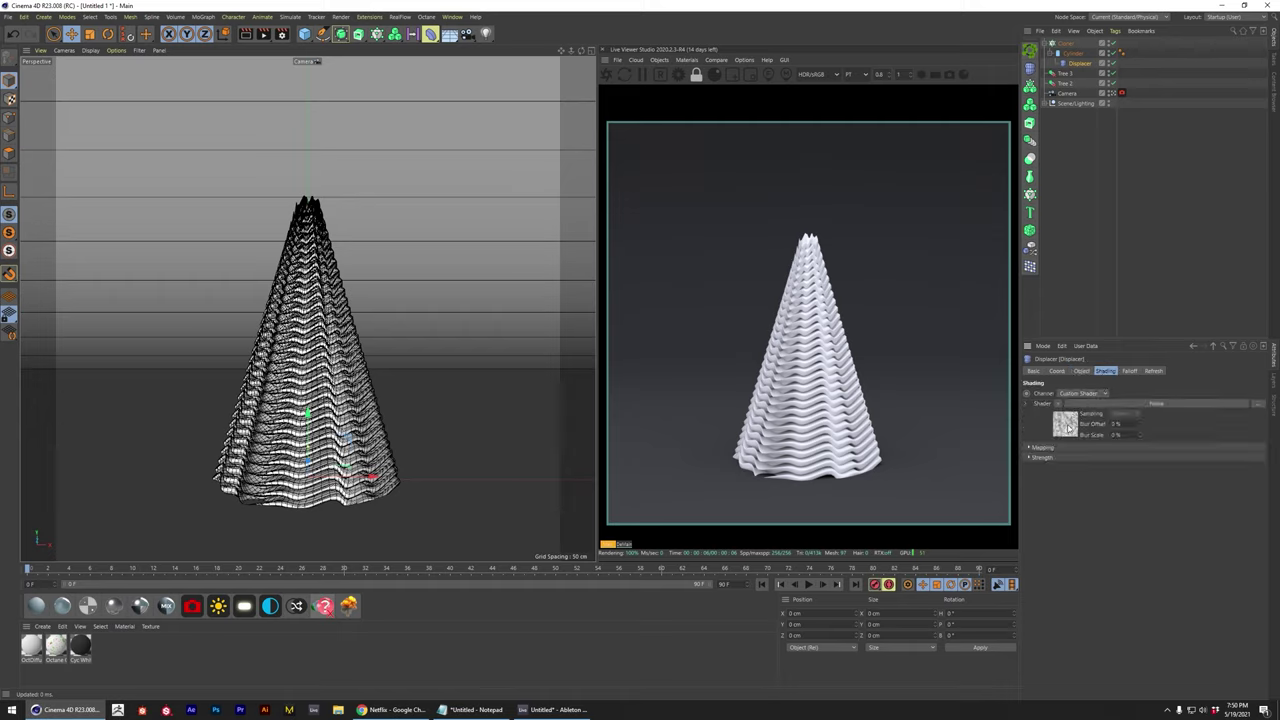
pyautogui.click(1062, 428)
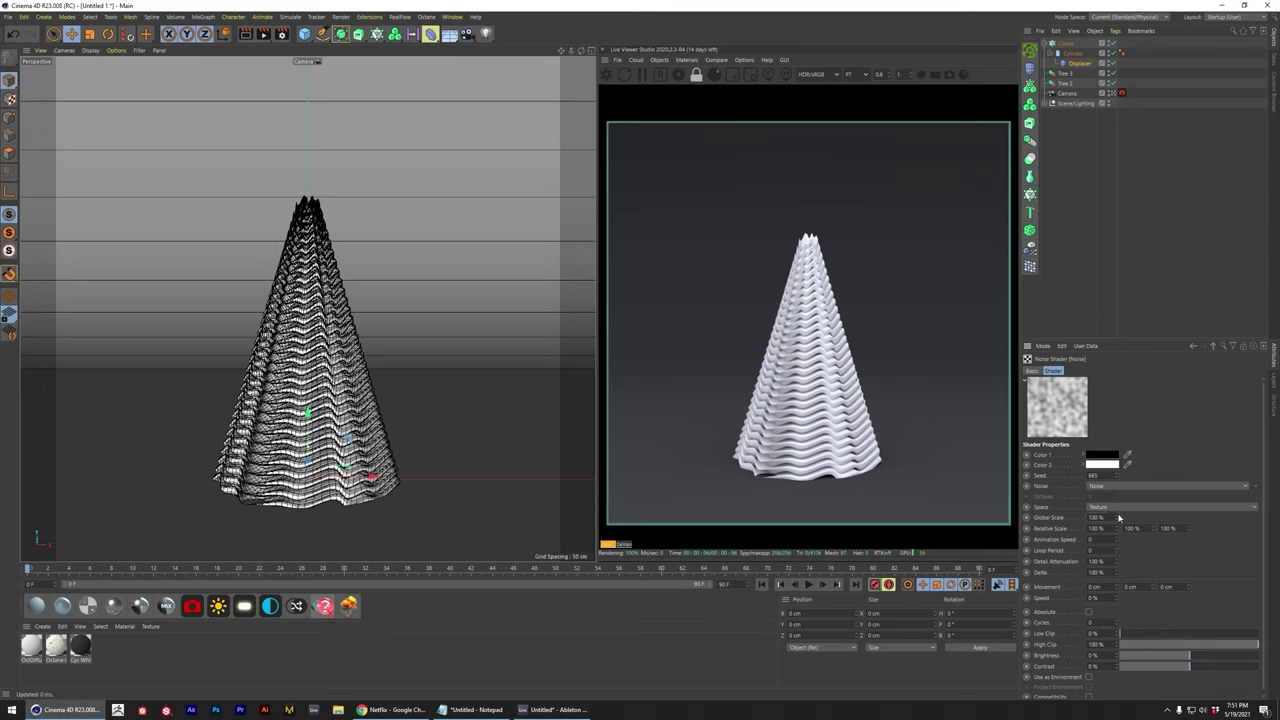
# - Set the Noise shader's Global Scale to 260% after trying 50%
pyautogui.moveTo(1117, 517); pyautogui.dragTo(1203, 517)
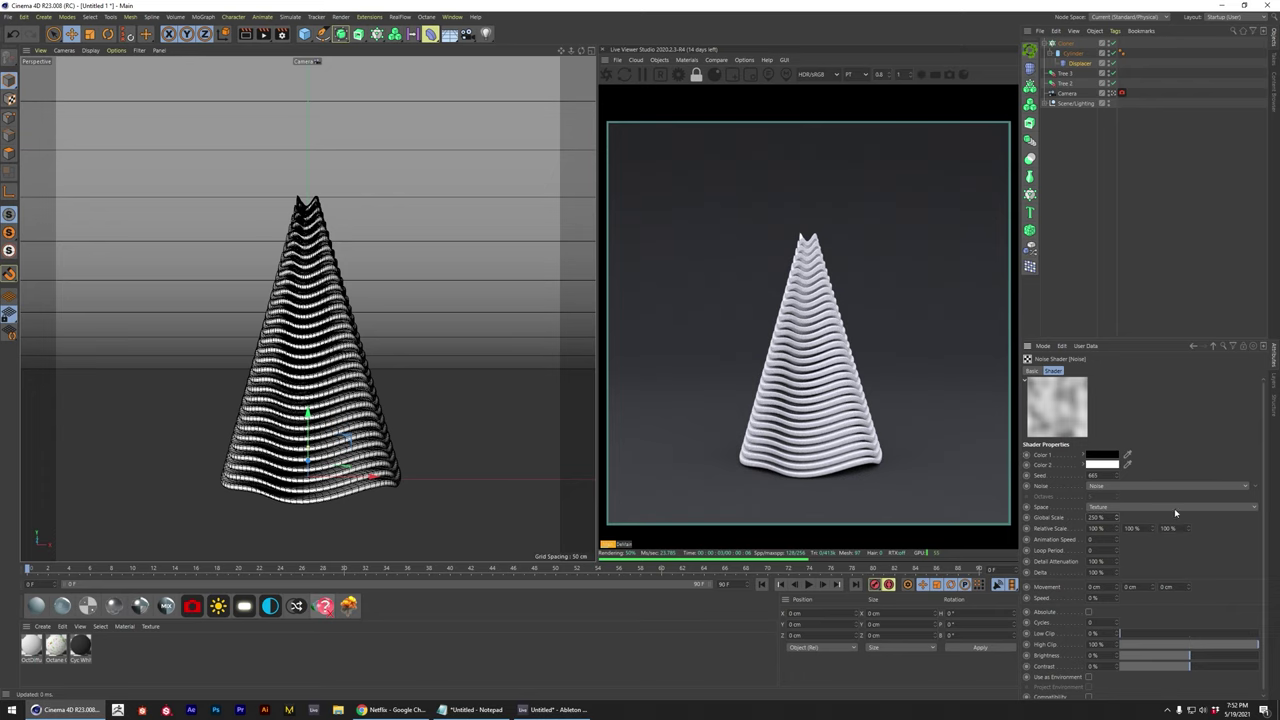
pyautogui.click(1096, 517)
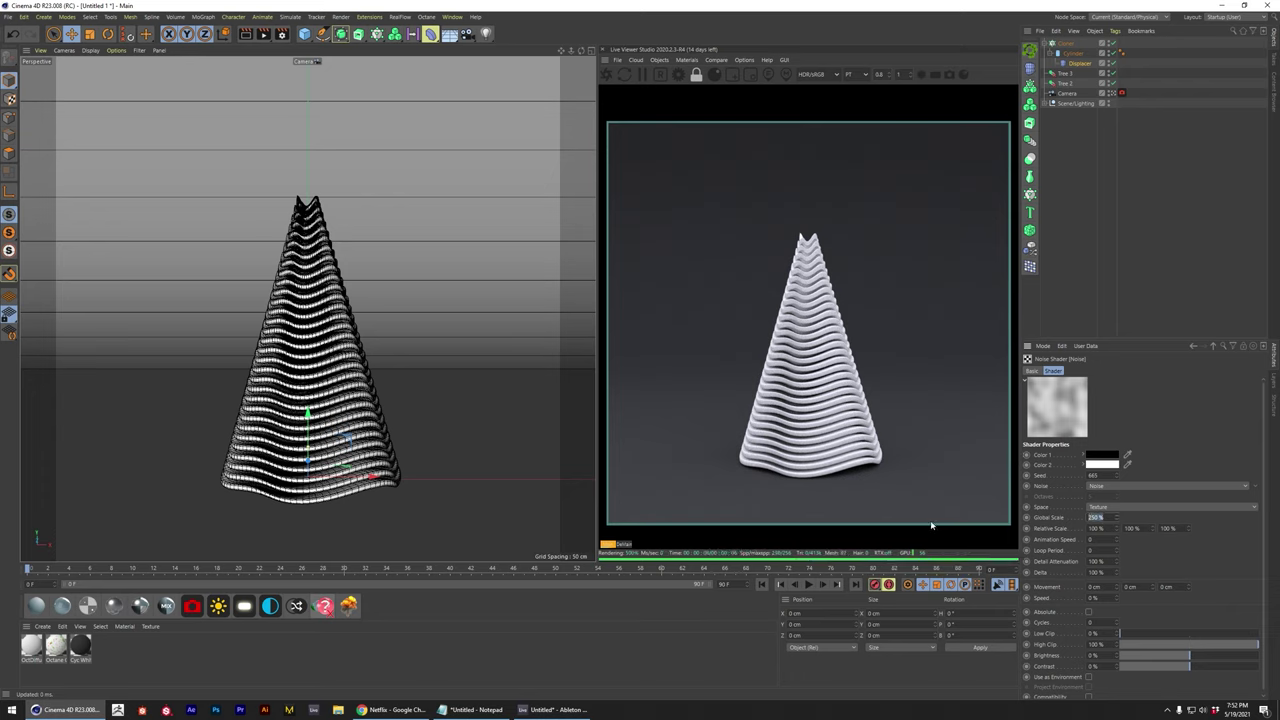
pyautogui.write('50')
pyautogui.press('Return')
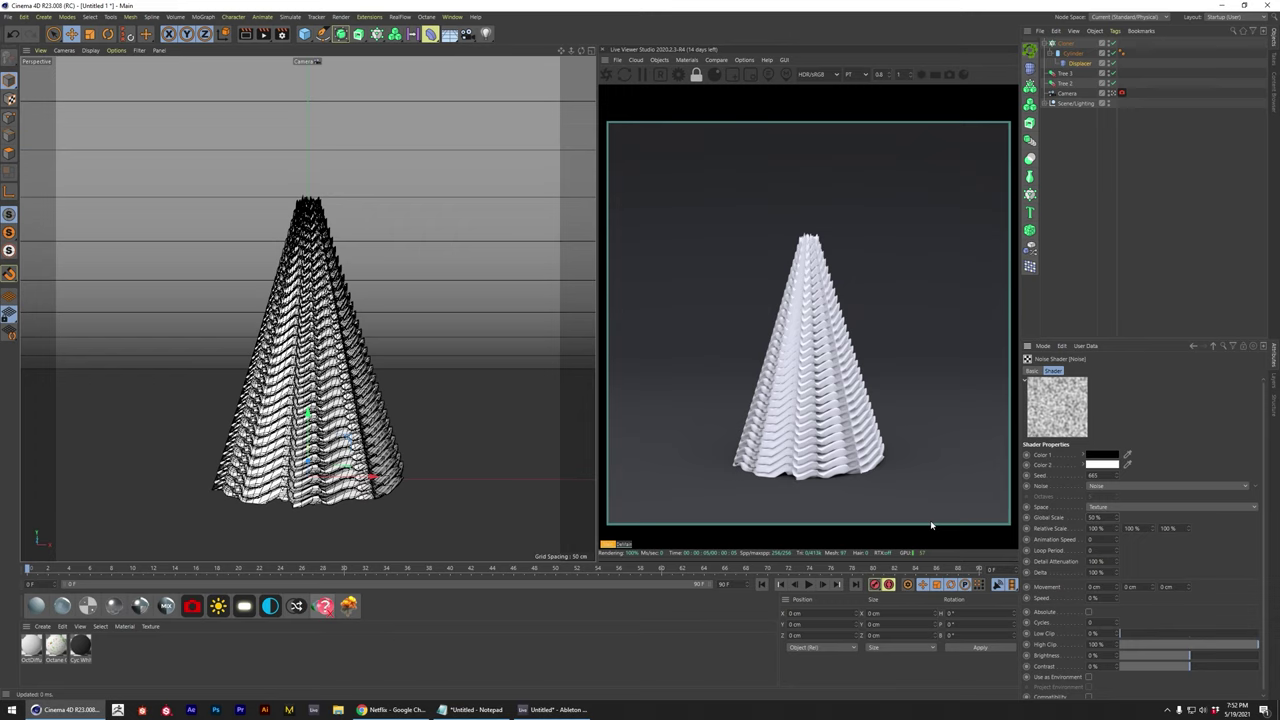
pyautogui.click(1094, 517)
pyautogui.write('260')
pyautogui.press('Return')
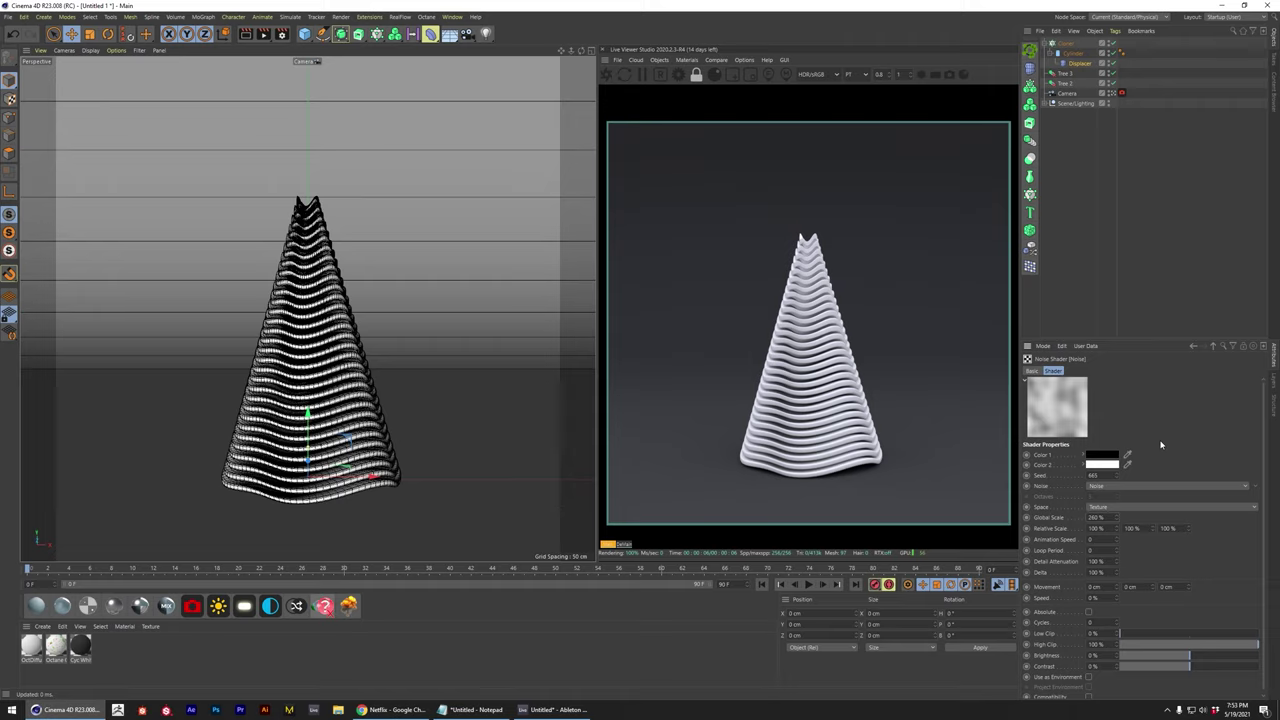
# - Set the Displacer's height to 10 cm after trying 5 cm and 20 cm
pyautogui.click(1080, 63)
pyautogui.click(1081, 370)
pyautogui.click(1067, 418)
pyautogui.write('5')
pyautogui.press('Return')
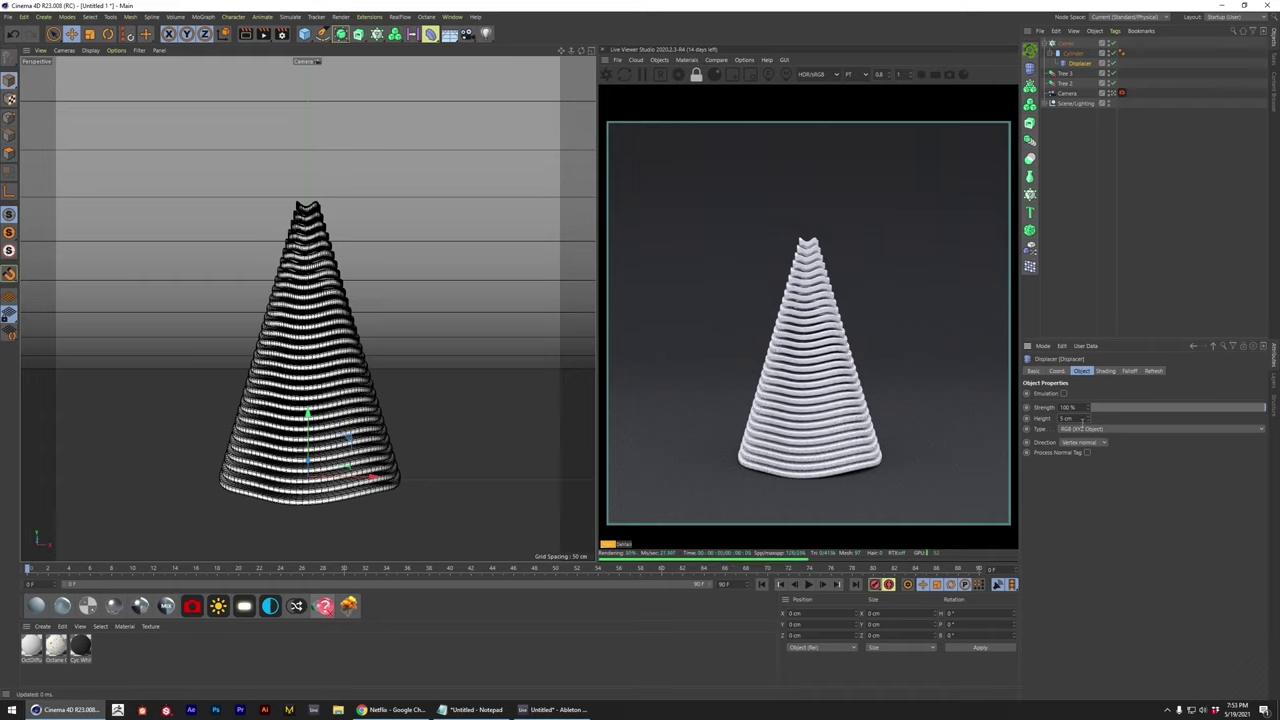
pyautogui.moveTo(1082, 419); pyautogui.dragTo(890, 429)
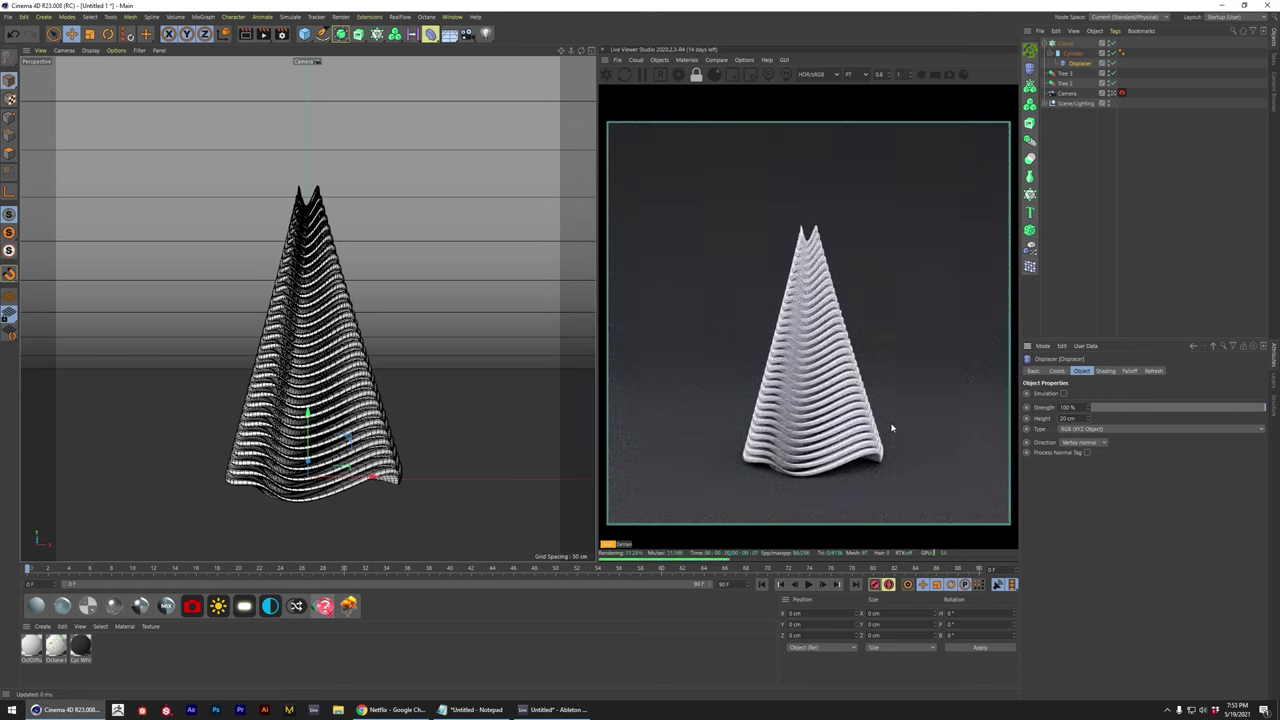
pyautogui.click(1063, 418)
pyautogui.write('10')
pyautogui.press('Return')
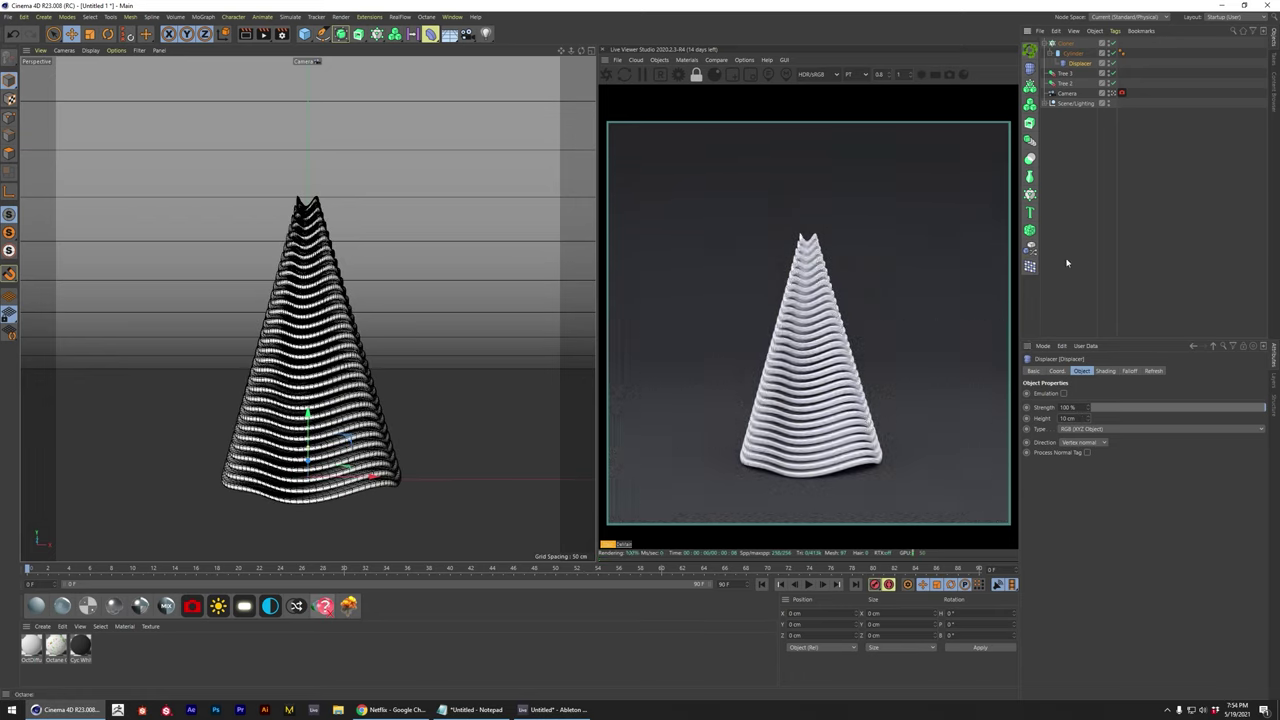
# - Select the disc Cloner and try spacings of 4, 3 and 3.5 cm, 84% taper and more discs
pyautogui.click(1066, 45)
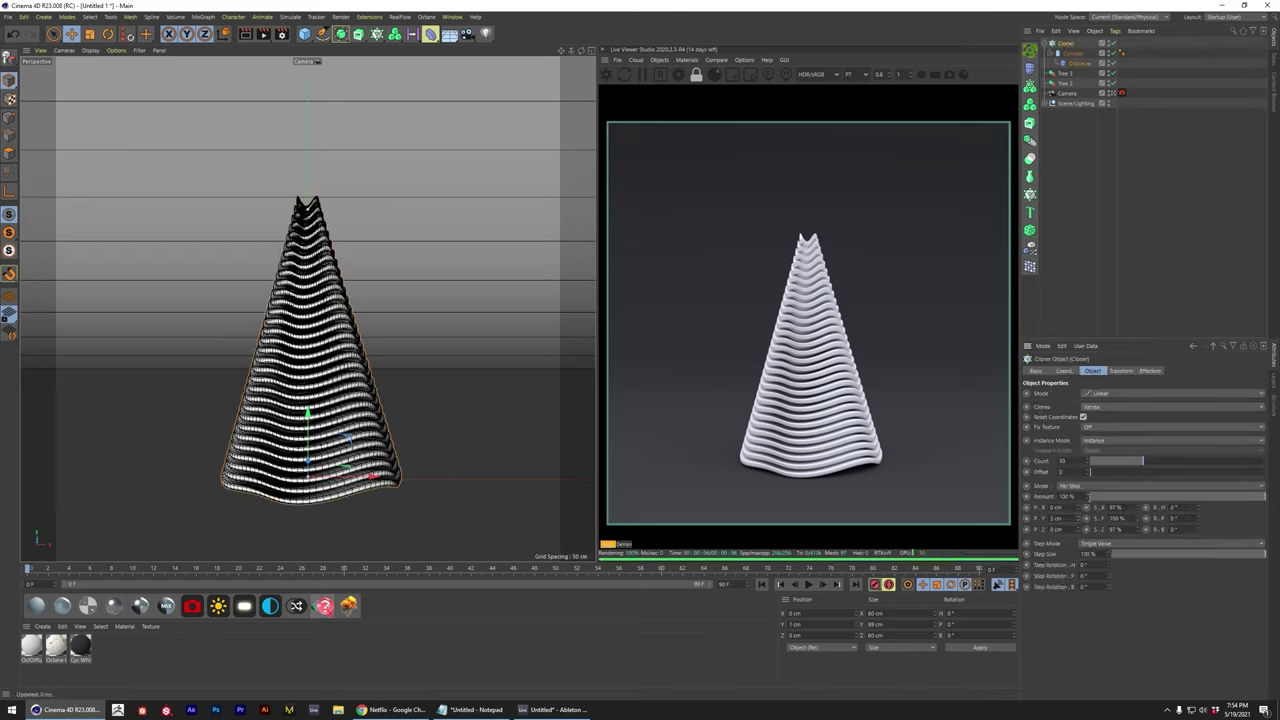
pyautogui.click(1078, 517)
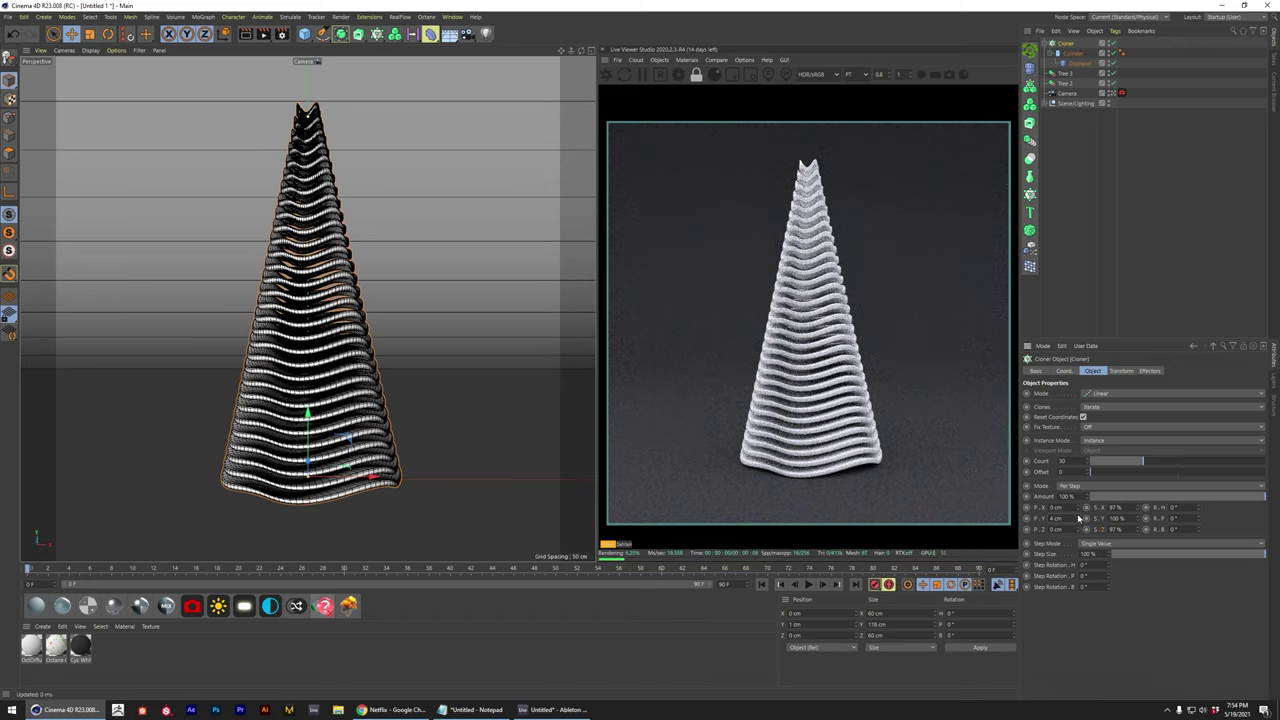
pyautogui.click(1078, 519)
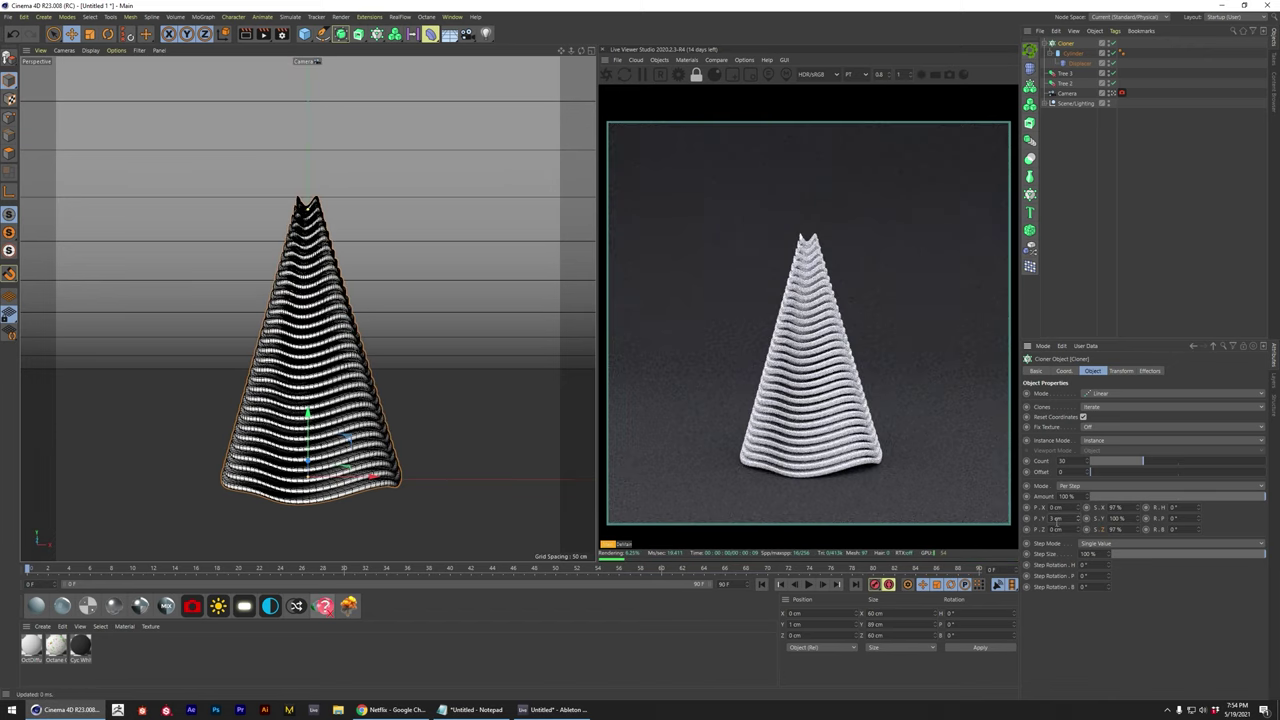
pyautogui.click(1078, 517)
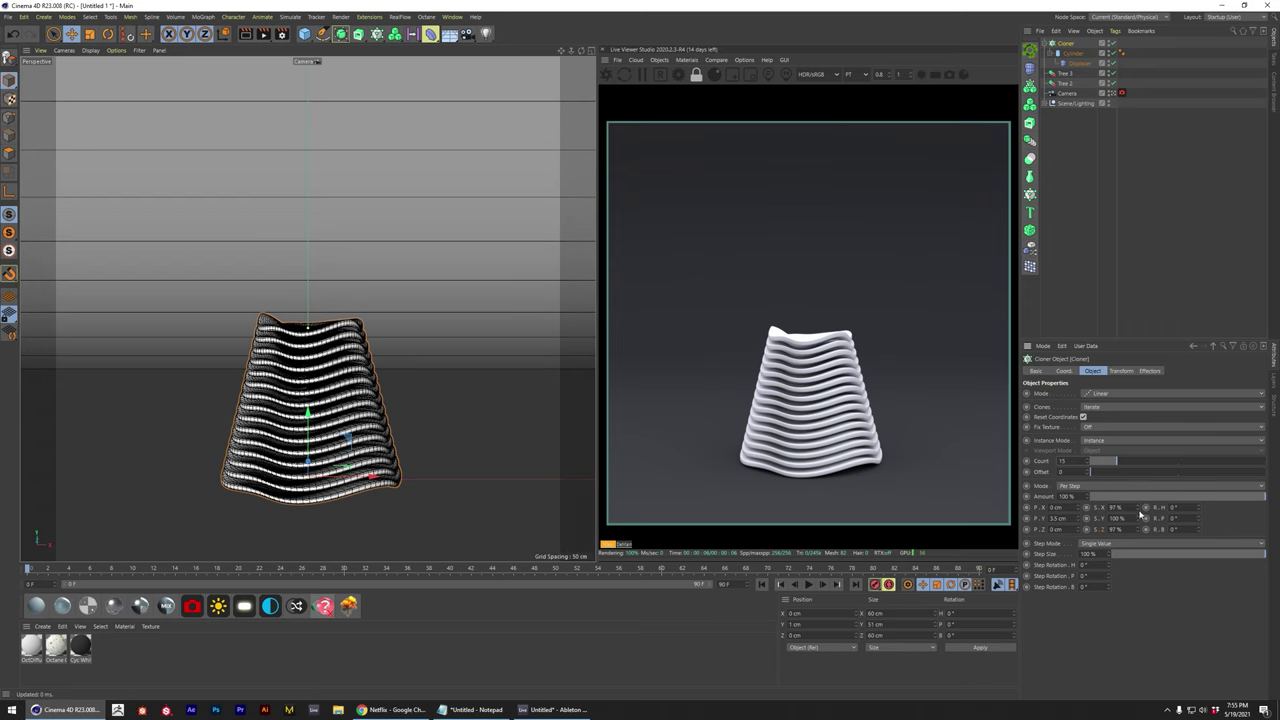
pyautogui.moveTo(1140, 514); pyautogui.dragTo(1138, 528)
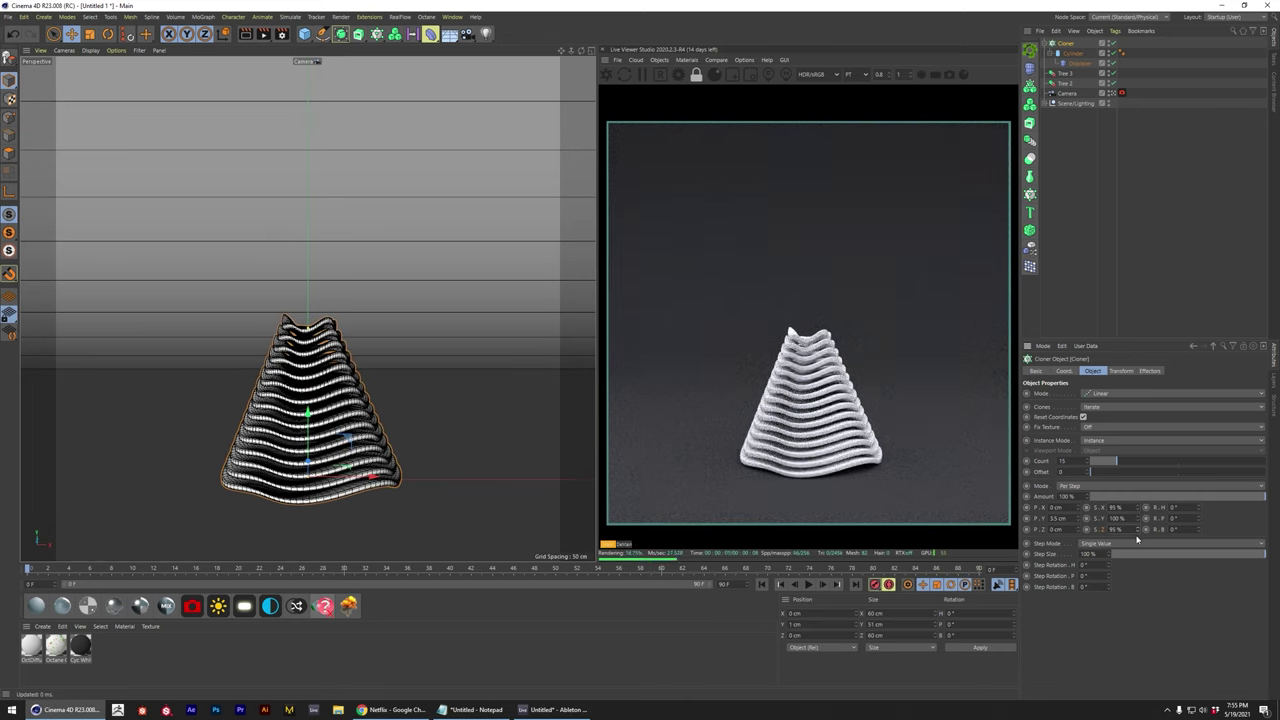
pyautogui.moveTo(1088, 462); pyautogui.dragTo(1088, 452)
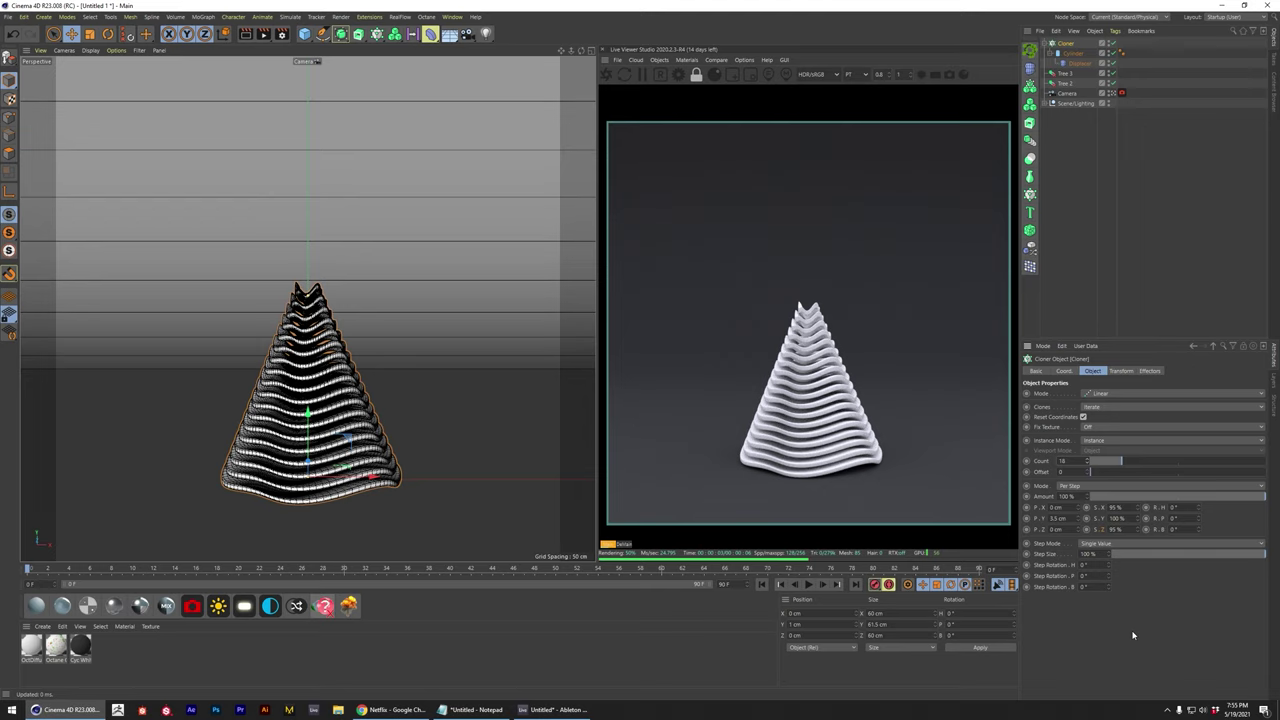
# - Set the Cloner to 30 discs, 97% X and Z step scale, and 3 cm spacing
pyautogui.click(1072, 461)
pyautogui.write('30')
pyautogui.press('Return')
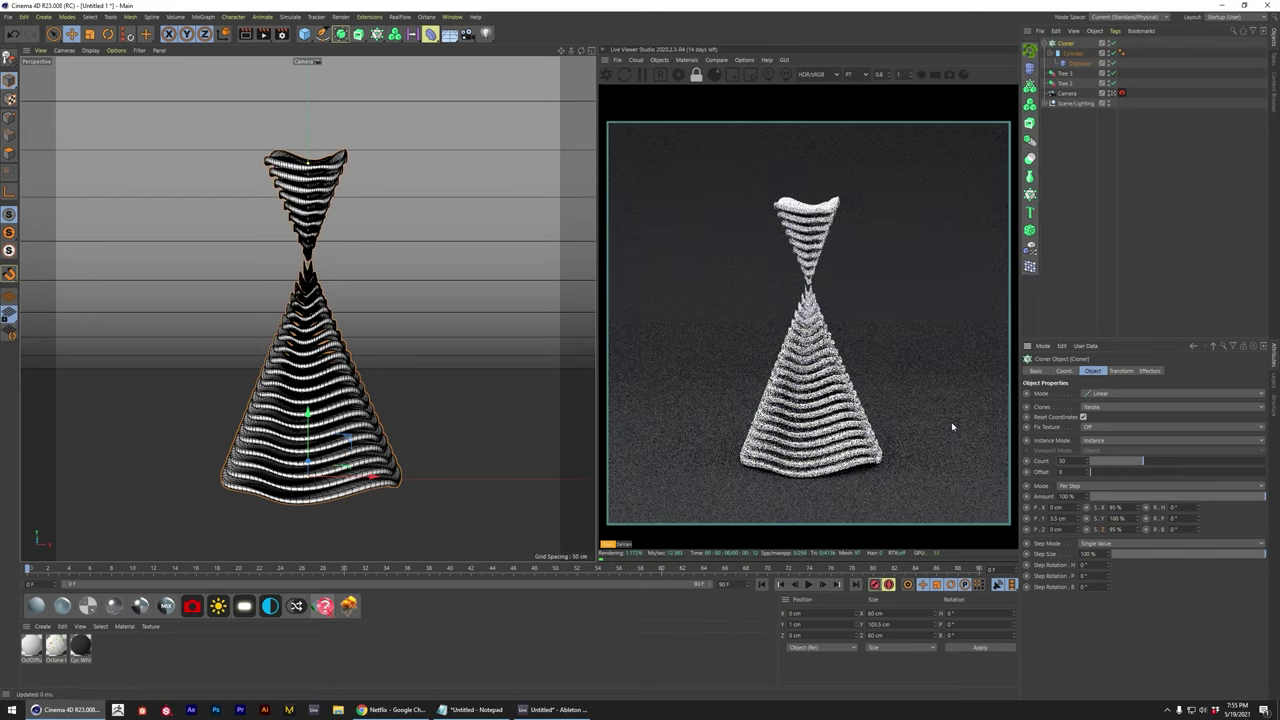
pyautogui.click(1138, 507)
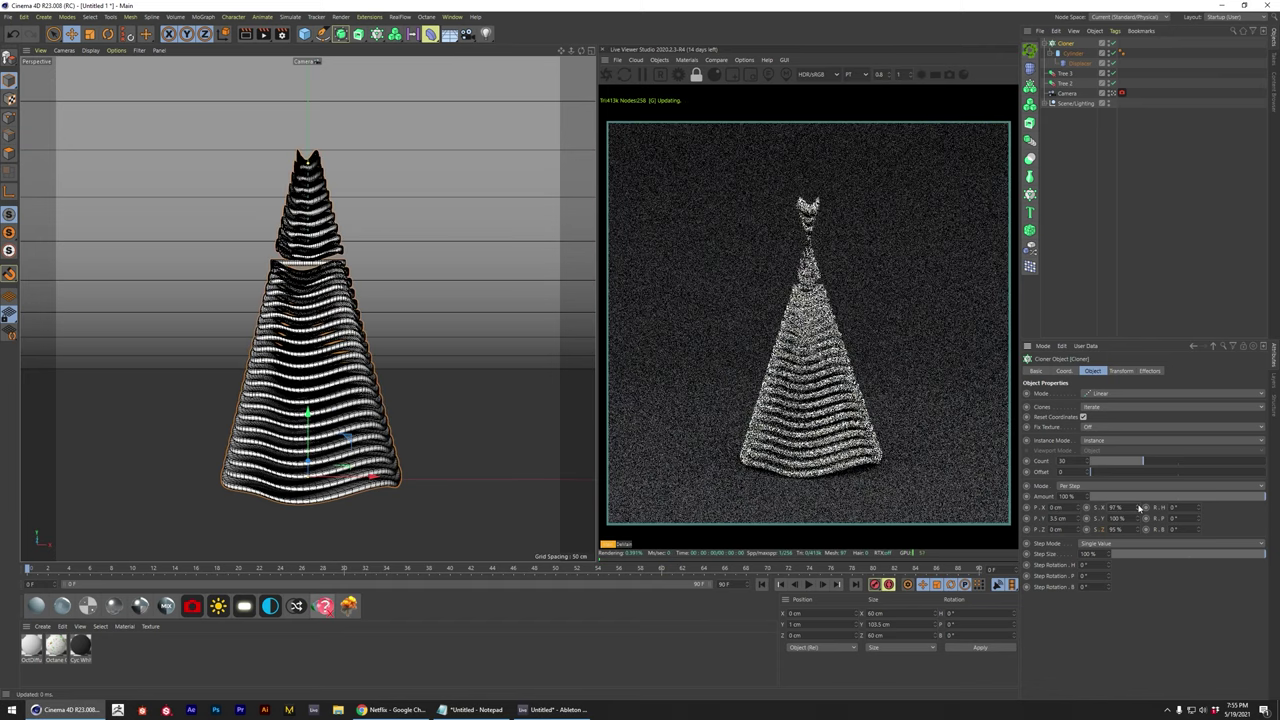
pyautogui.click(1138, 530)
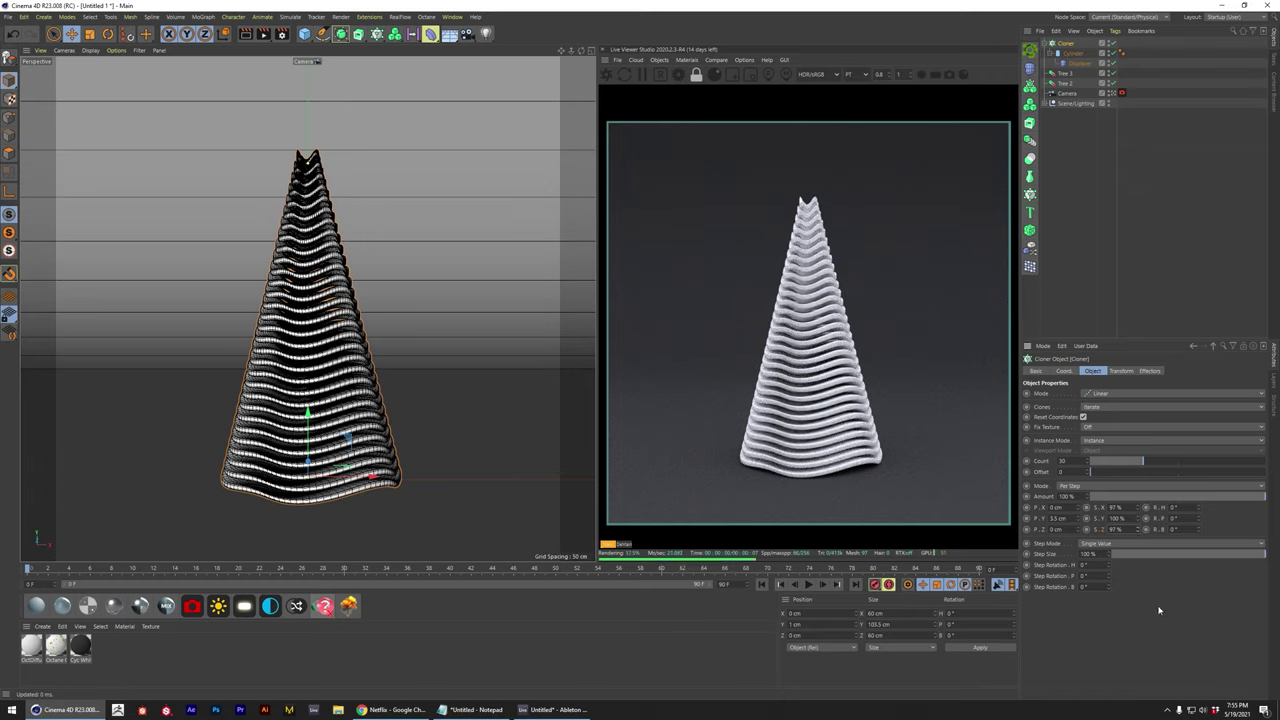
pyautogui.click(1073, 521)
pyautogui.write('3')
pyautogui.press('Return')
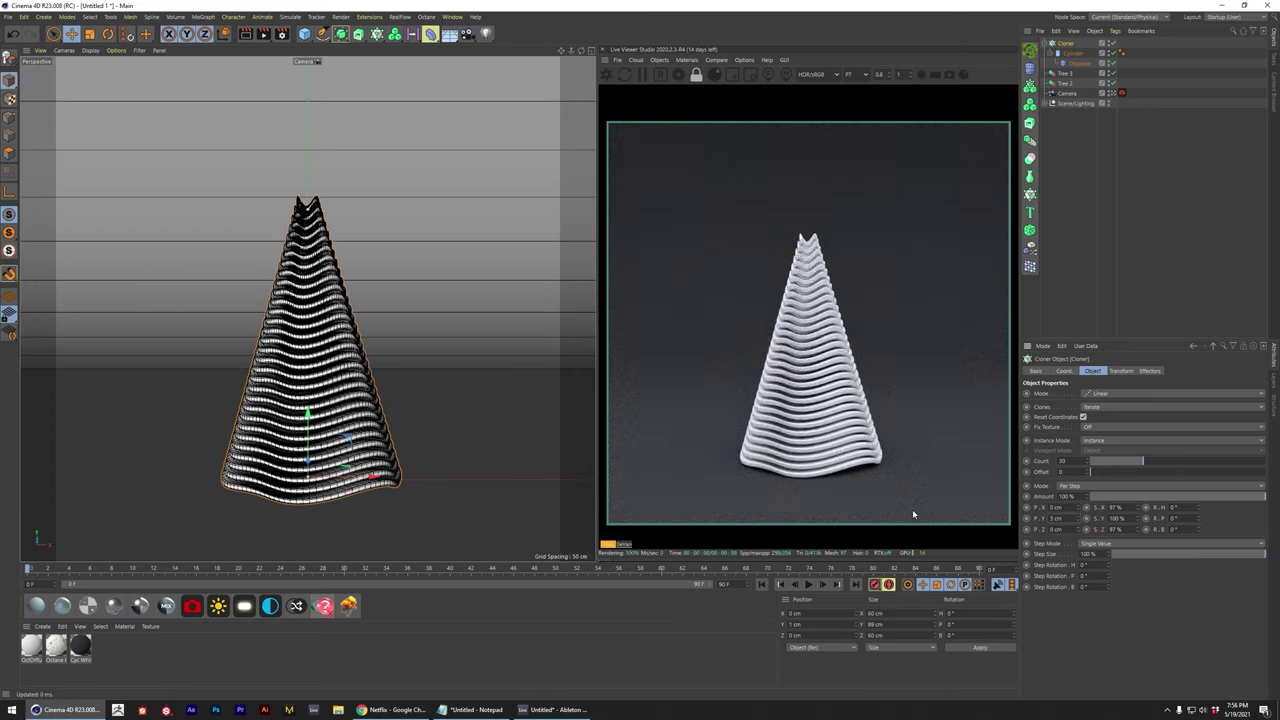
# - Instance the disc tree, move it right and back, and Ctrl-drag a copy to the left
pyautogui.click(1030, 140)
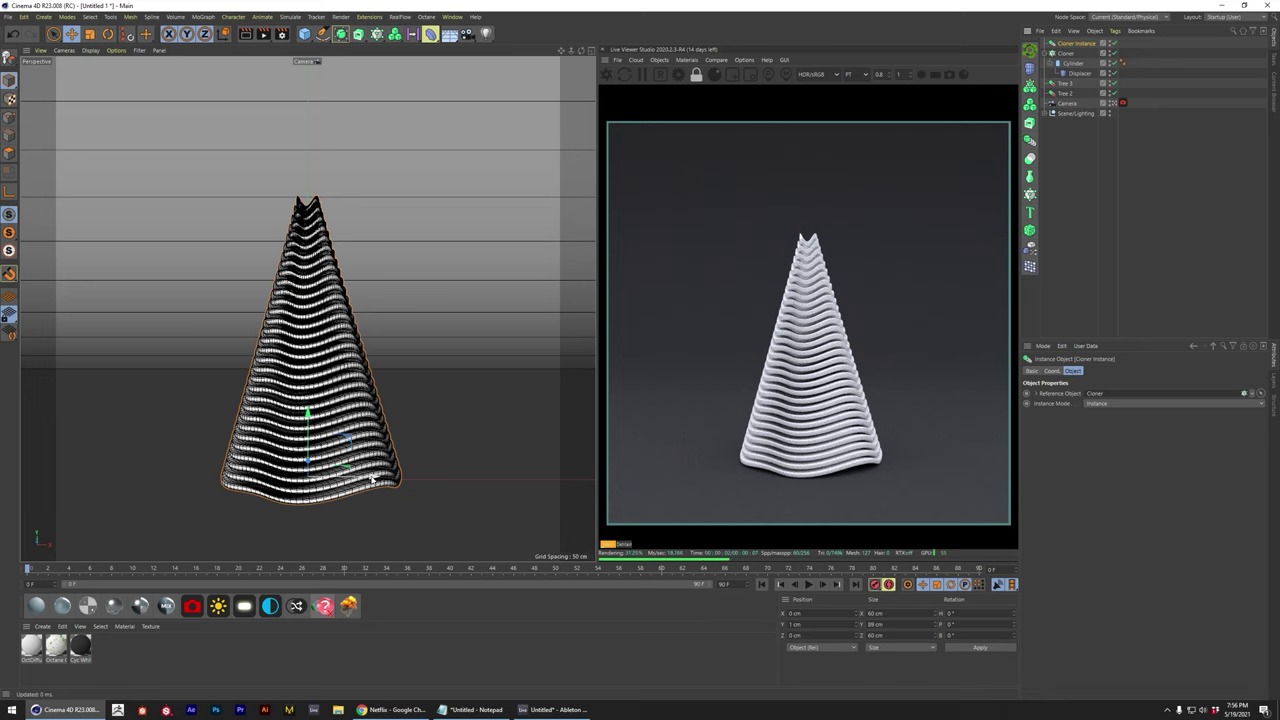
pyautogui.moveTo(371, 480); pyautogui.dragTo(553, 474)
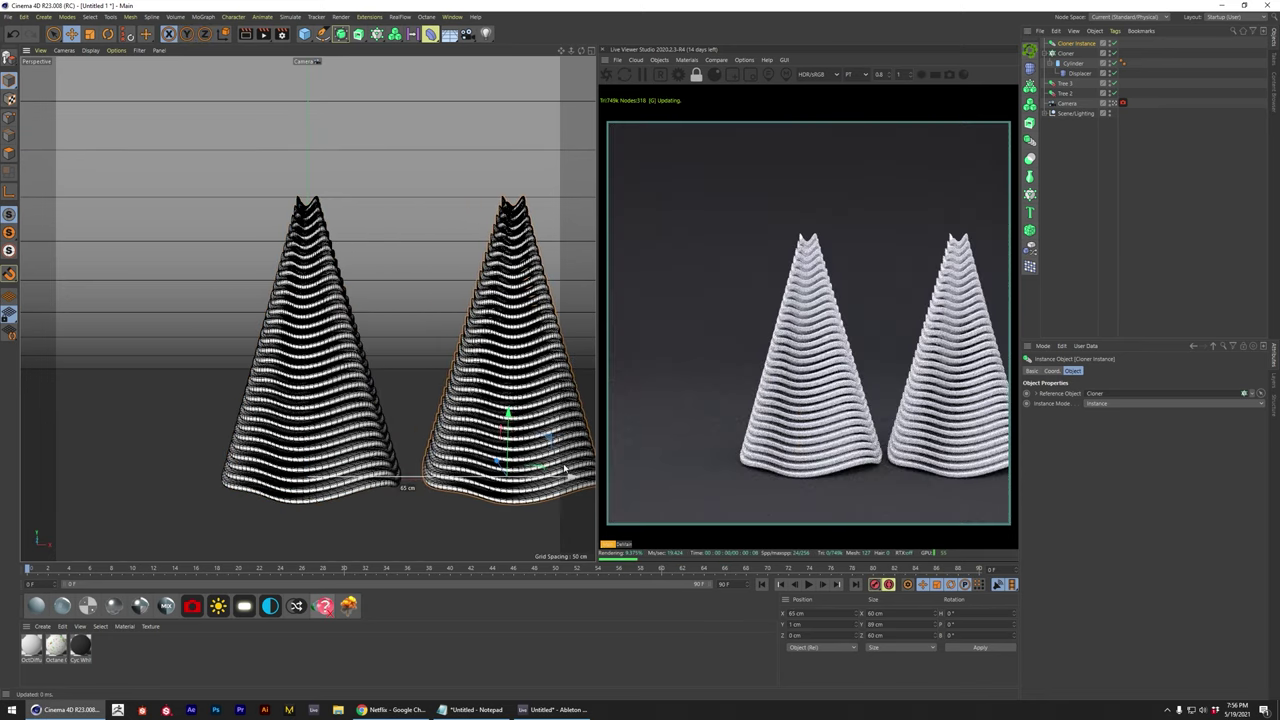
pyautogui.moveTo(488, 472); pyautogui.dragTo(455, 415)
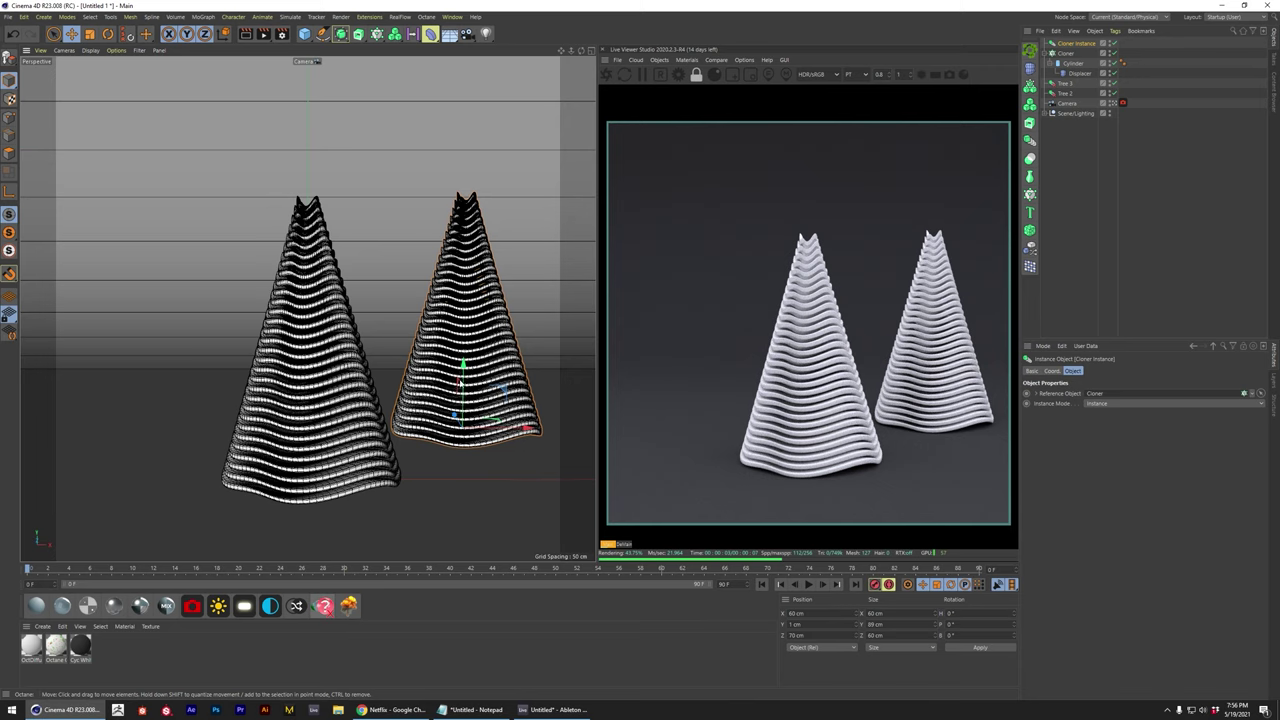
pyautogui.keyDown('ctrl'); pyautogui.moveTo(534, 434); pyautogui.dragTo(223, 441); pyautogui.keyUp('ctrl')
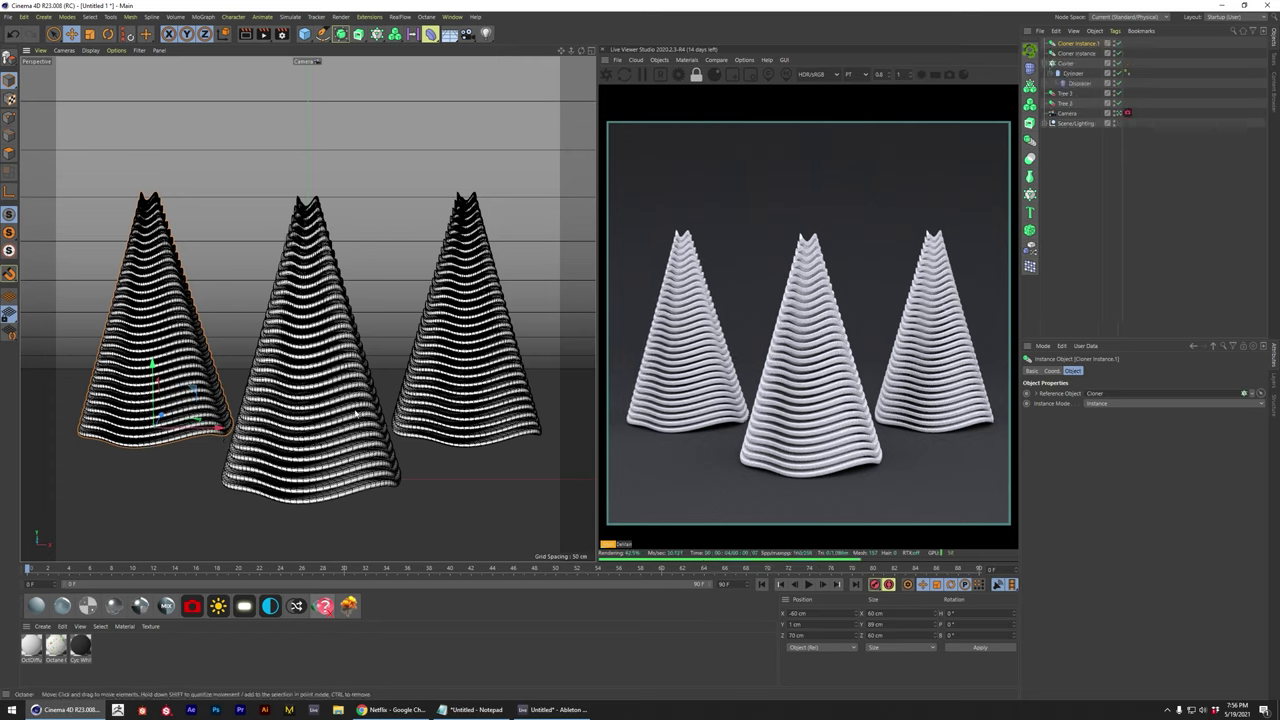
# - Rotate the right and left tree copies by different amounts around their vertical axes
pyautogui.click(490, 366)
pyautogui.press('r')
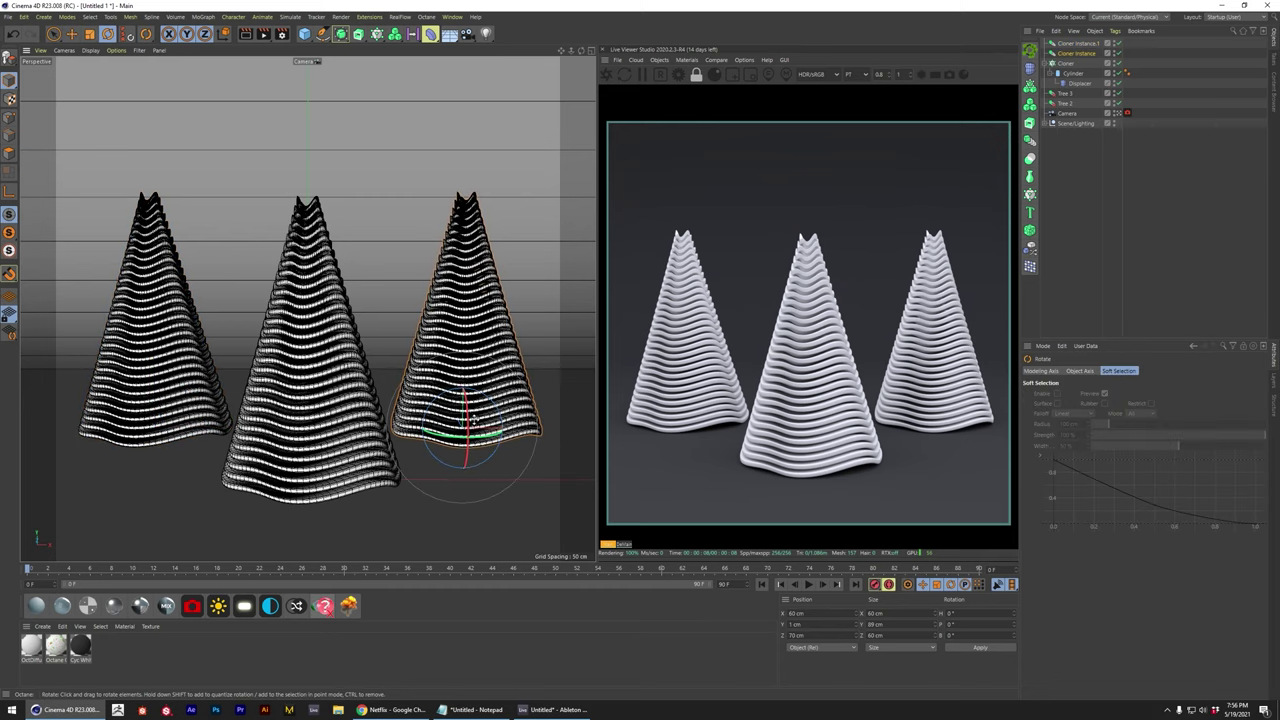
pyautogui.moveTo(488, 440); pyautogui.dragTo(508, 447)
pyautogui.click(185, 432)
pyautogui.moveTo(185, 432); pyautogui.dragTo(49, 435)
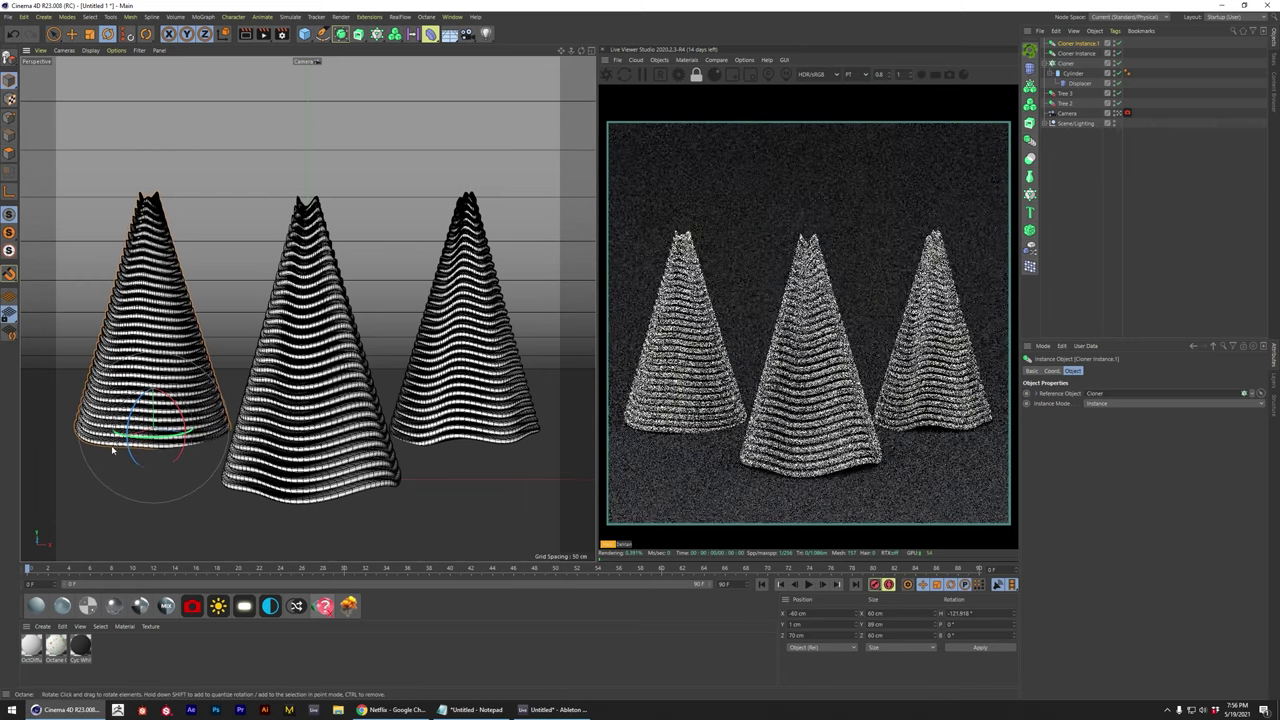
pyautogui.click(446, 494)
pyautogui.press('e')
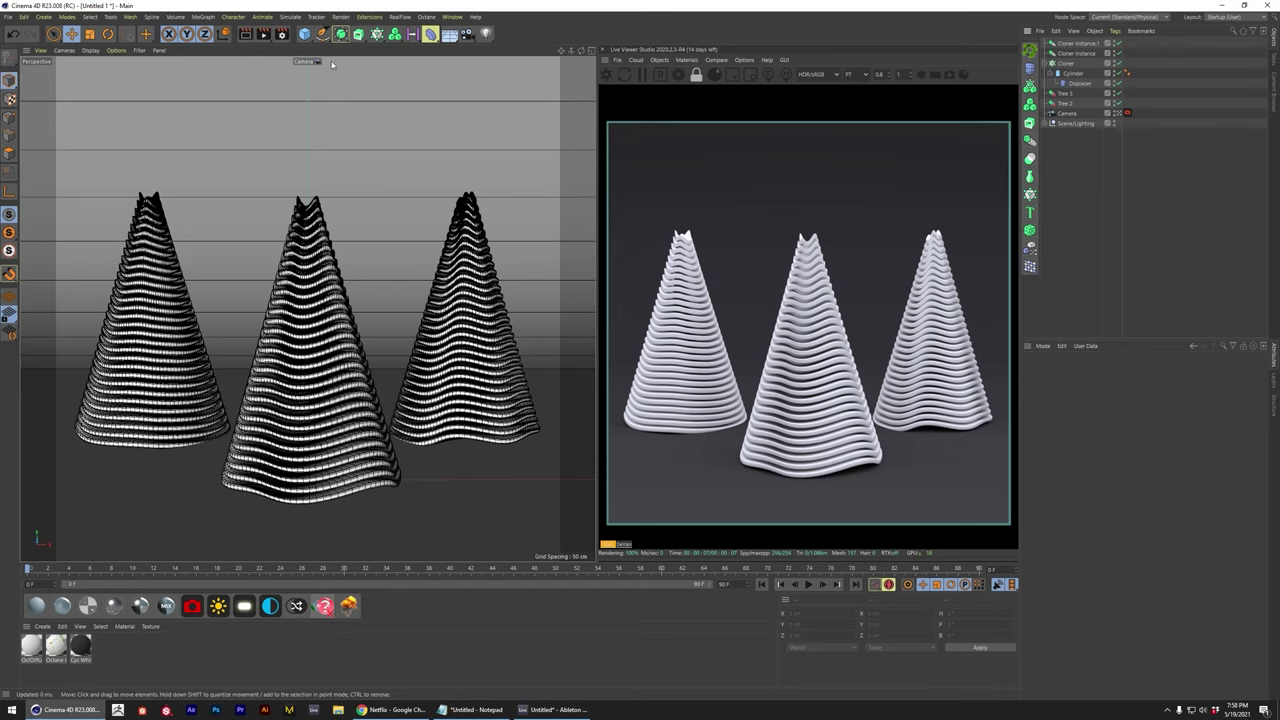
pyautogui.click(305, 33)
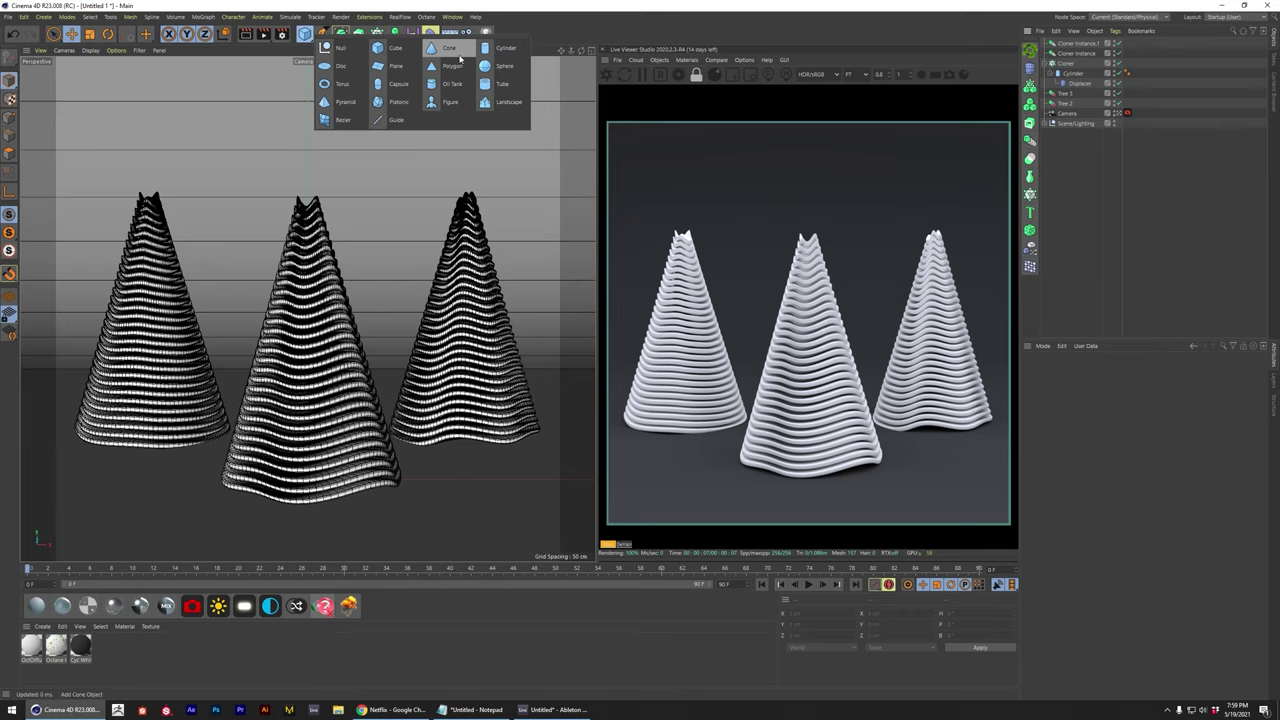
# - Add a thin cylinder and set its height to 95 cm
pyautogui.click(500, 48)
pyautogui.moveTo(467, 175); pyautogui.dragTo(318, 221)
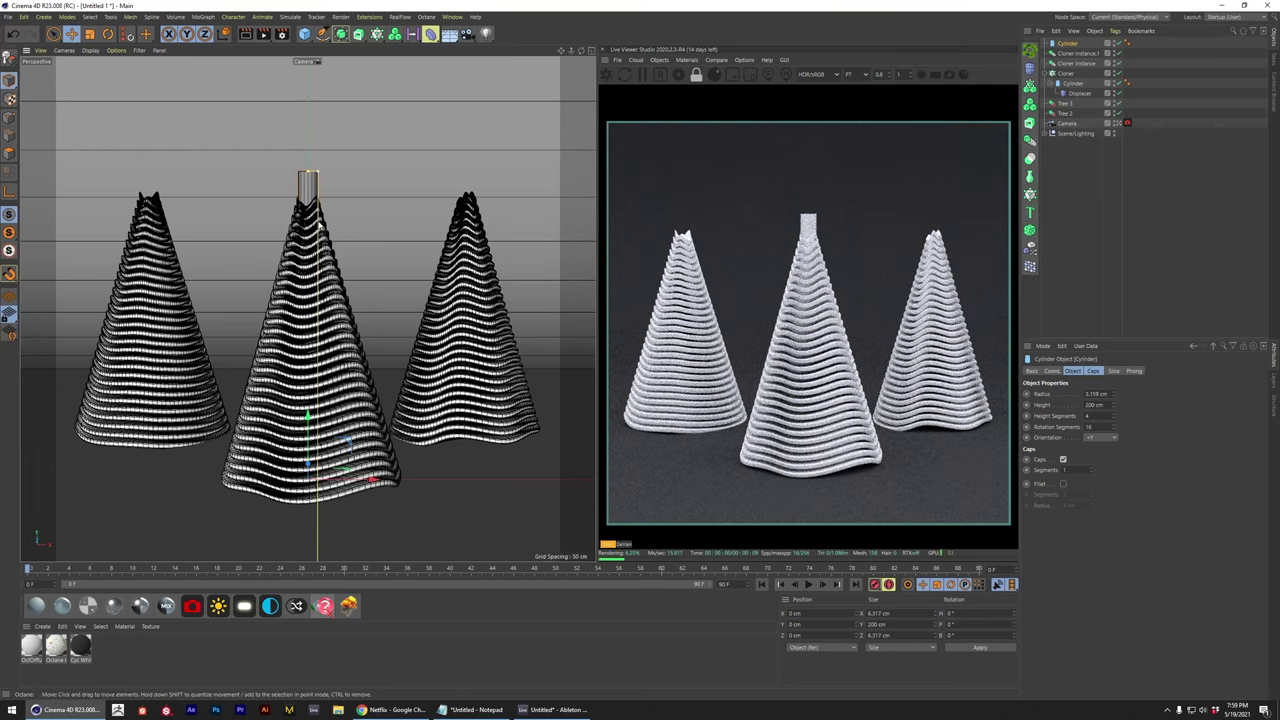
pyautogui.moveTo(380, 484); pyautogui.dragTo(530, 481)
pyautogui.moveTo(464, 175); pyautogui.dragTo(457, 340)
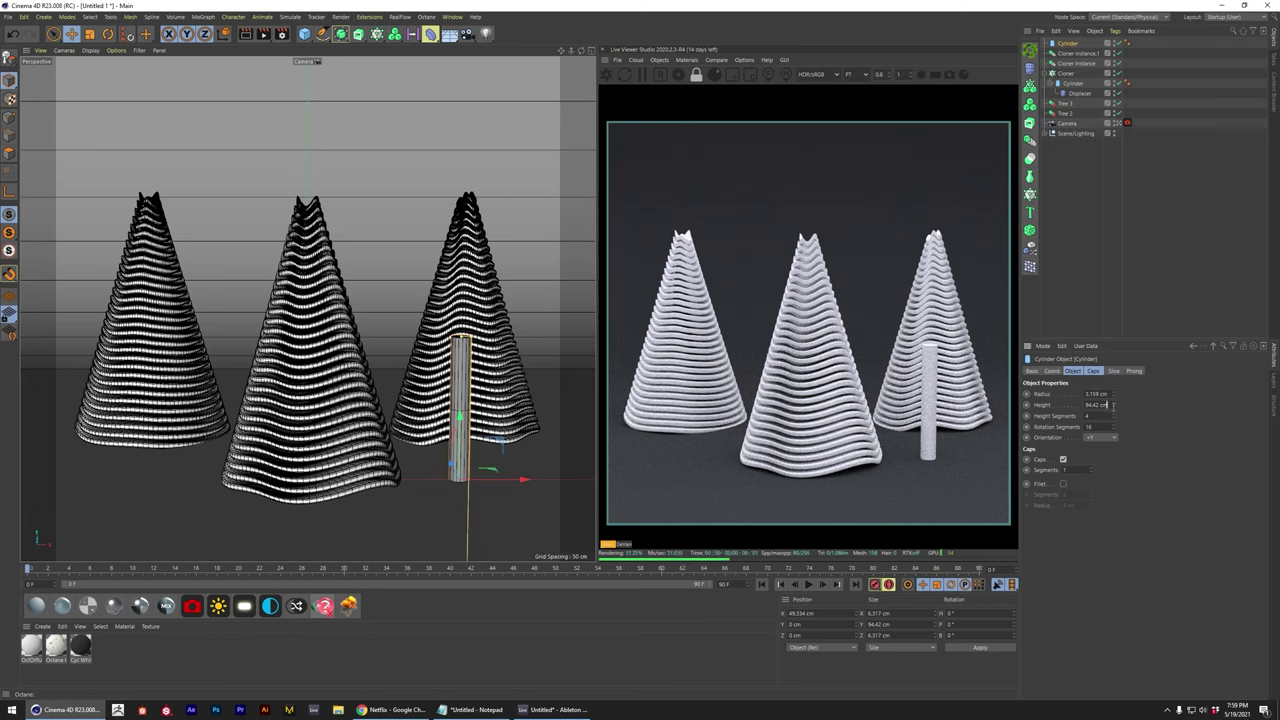
pyautogui.write('95')
pyautogui.press('Return')
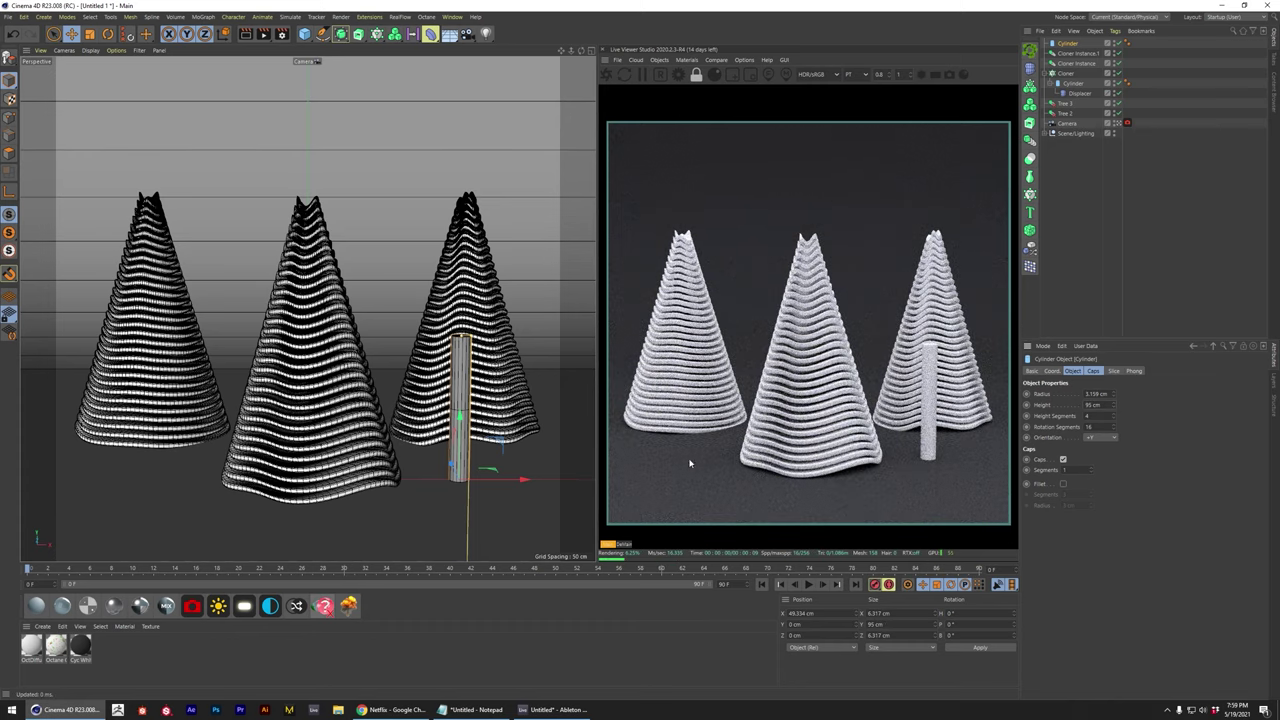
# - Raise the cylinder and move it inside the middle tree as its trunk
pyautogui.moveTo(458, 415); pyautogui.dragTo(448, 274)
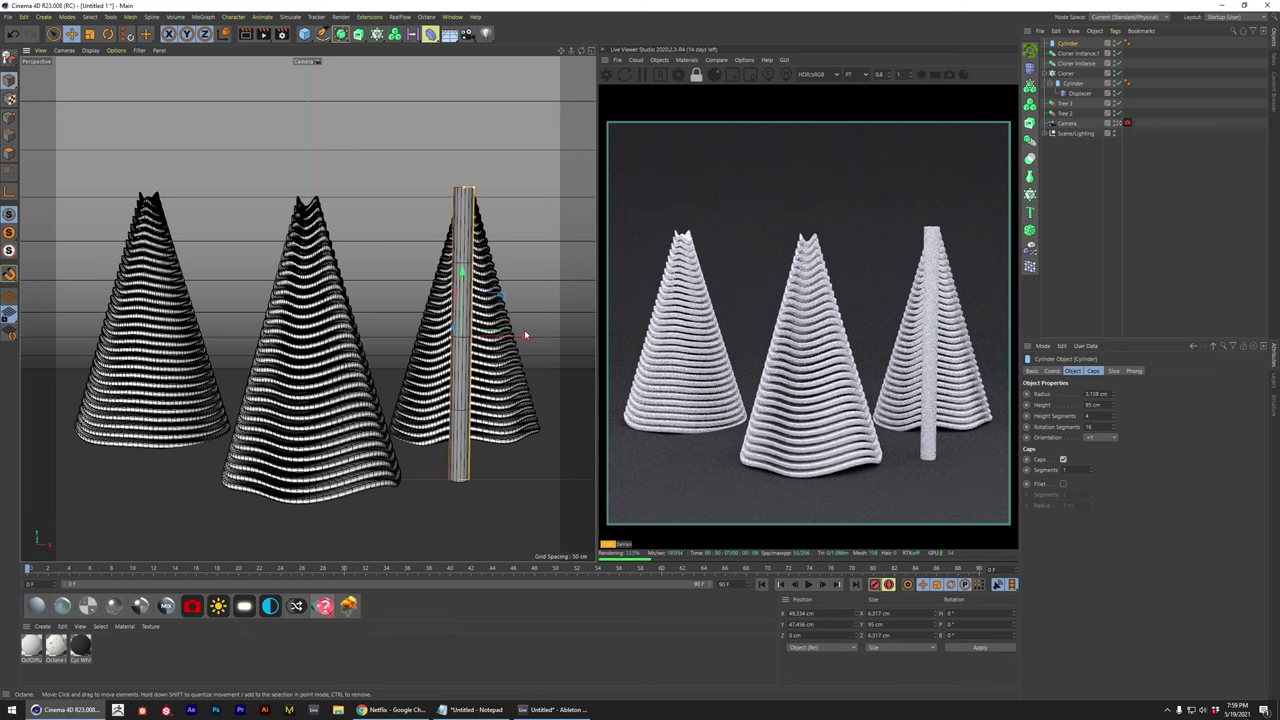
pyautogui.moveTo(524, 334); pyautogui.dragTo(371, 337)
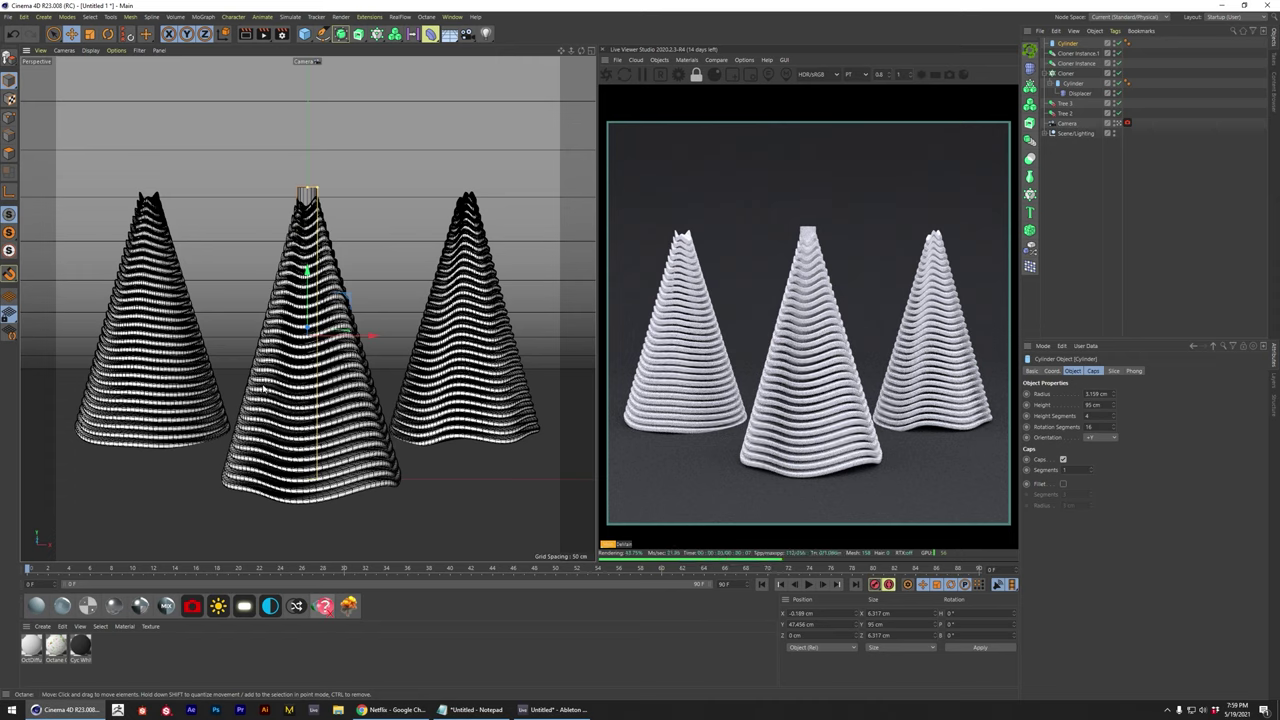
pyautogui.click(308, 415)
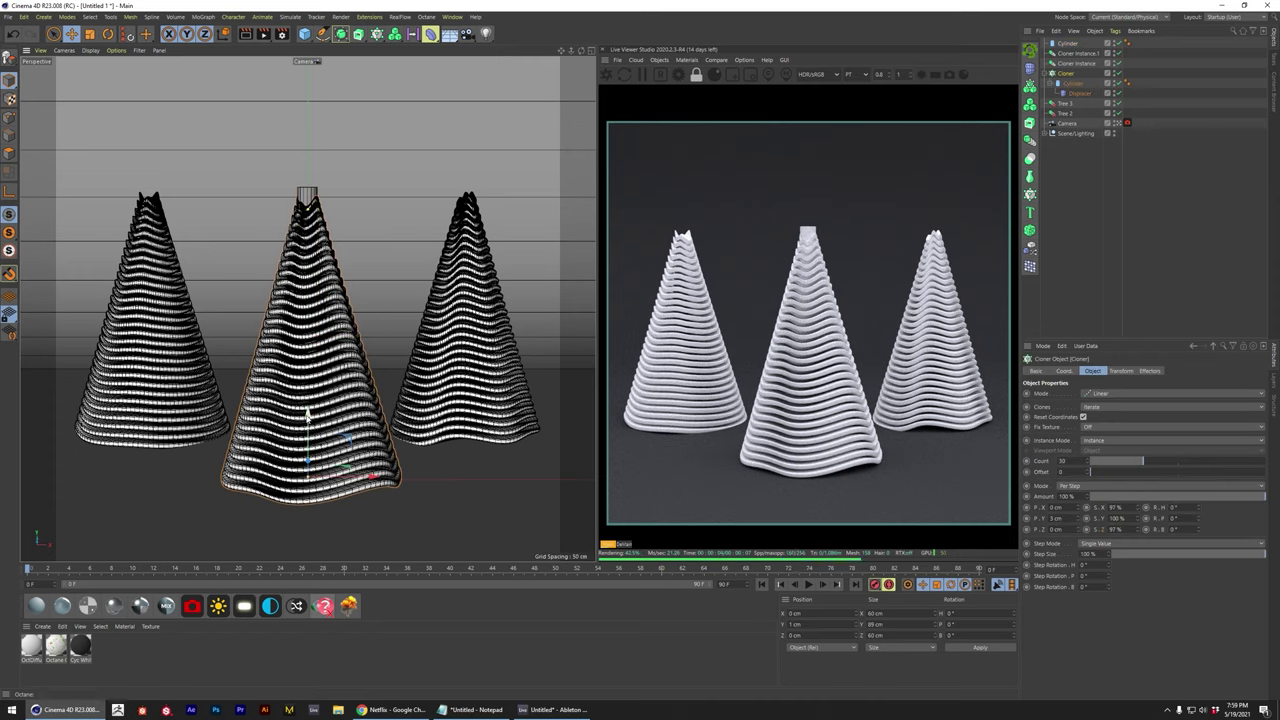
# - Lift the middle tree above its trunk and delete both side Cloner Instances
pyautogui.moveTo(308, 410); pyautogui.dragTo(315, 379)
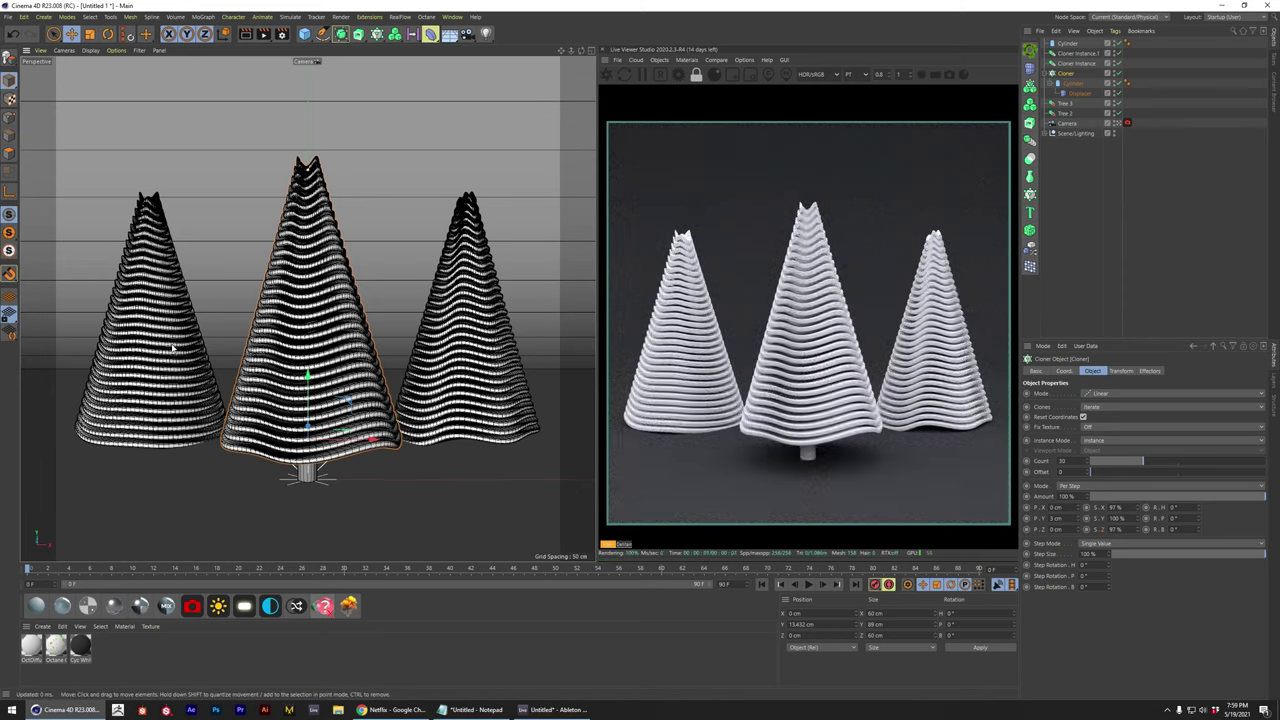
pyautogui.click(1078, 53)
pyautogui.keyDown('shift'); pyautogui.click(1078, 63); pyautogui.keyUp('shift')
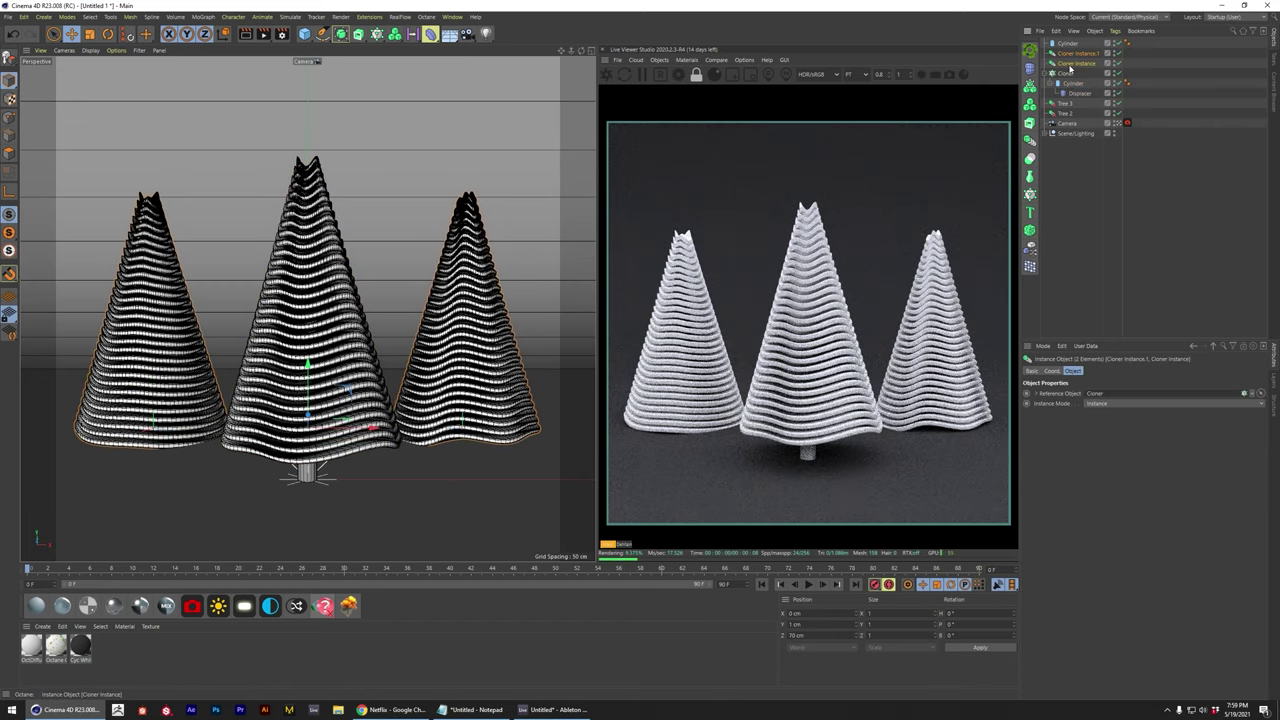
pyautogui.press('Delete')
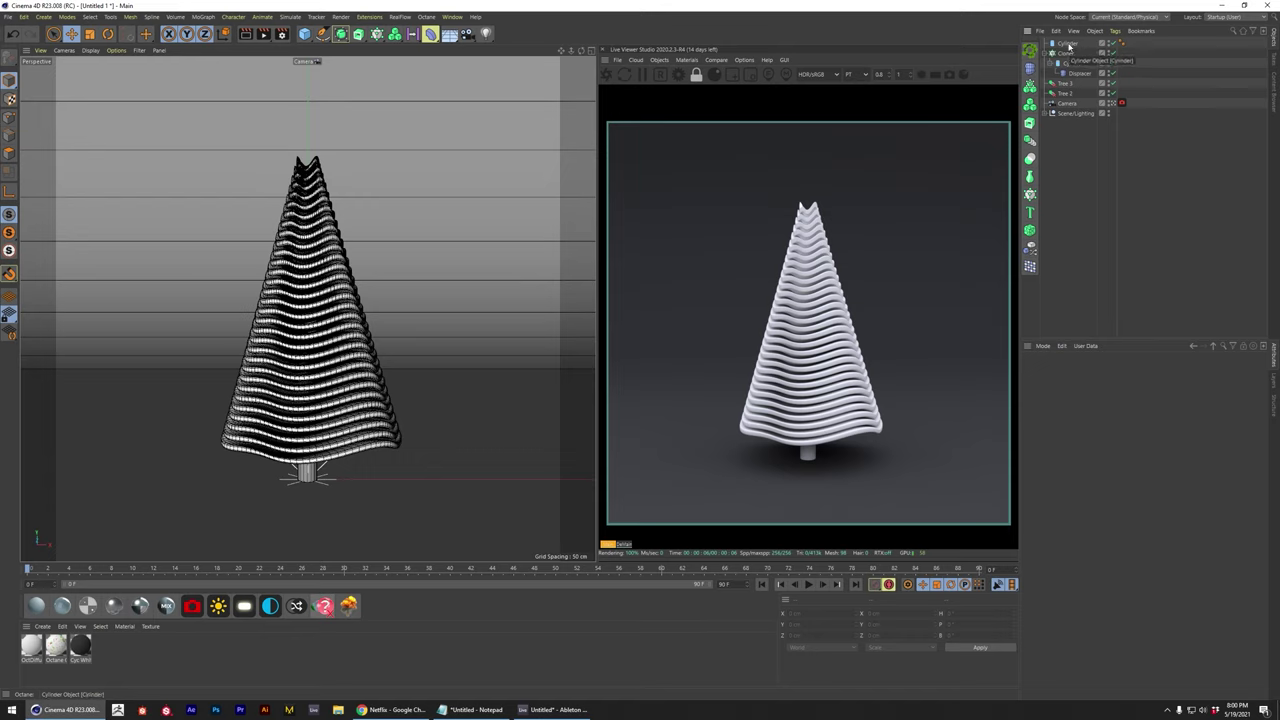
# - Group the Cylinder through the Displacer into a Null with Alt+G
pyautogui.click(1068, 46)
pyautogui.keyDown('shift'); pyautogui.click(1077, 74); pyautogui.keyUp('shift')
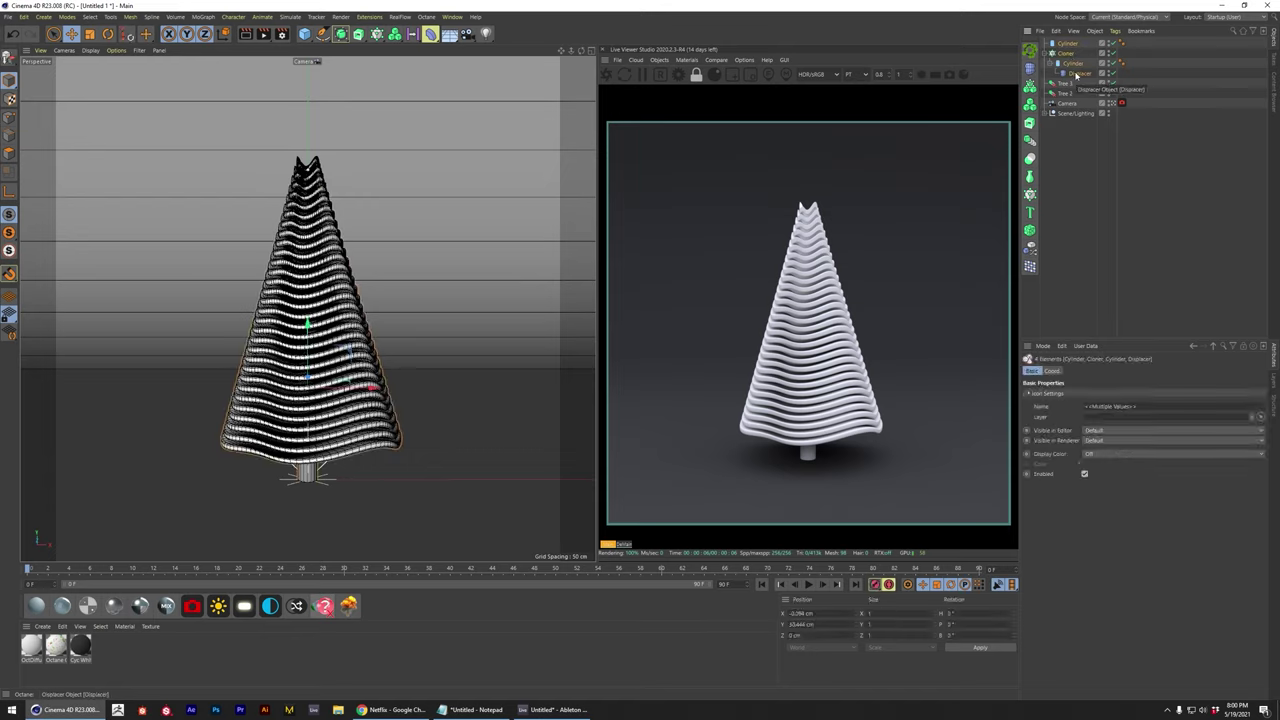
pyautogui.hotkey('alt', 'g')
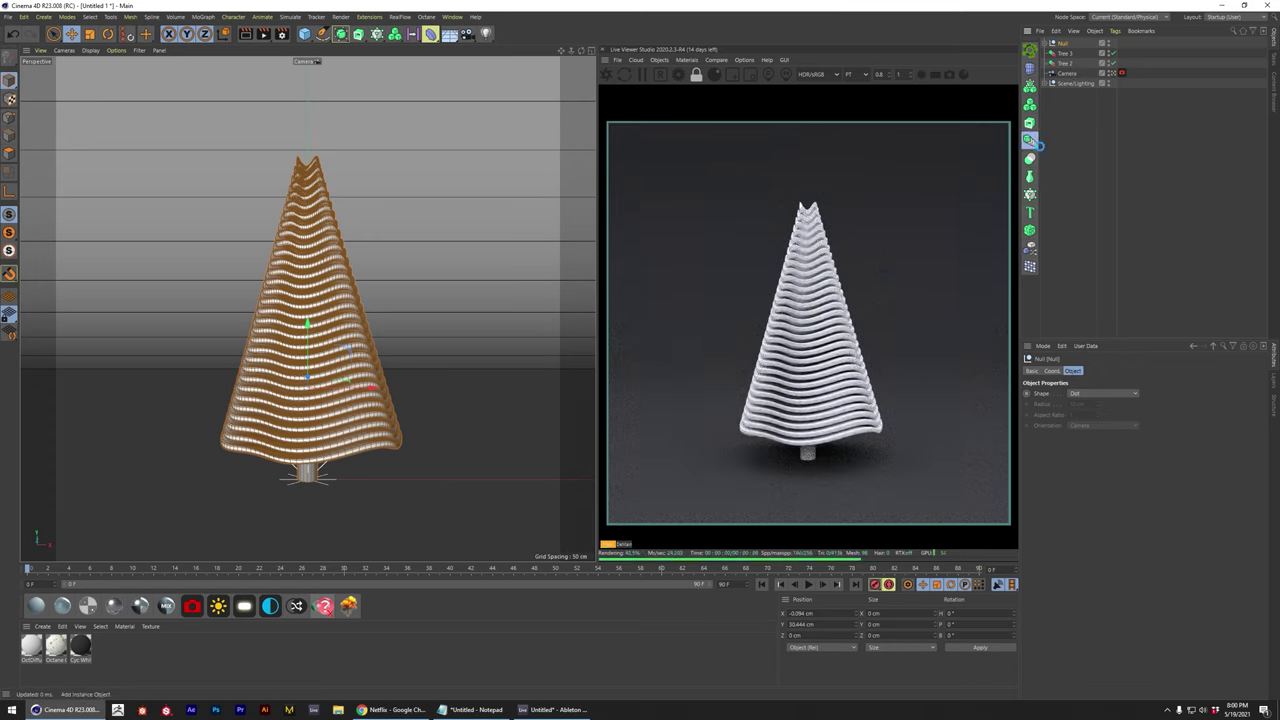
# - Instance the grouped tree at X 60 cm, 70 cm back, and Ctrl-drag a copy to X -60 cm
pyautogui.click(1031, 140)
pyautogui.moveTo(388, 395); pyautogui.dragTo(570, 389)
pyautogui.moveTo(482, 380); pyautogui.dragTo(459, 344)
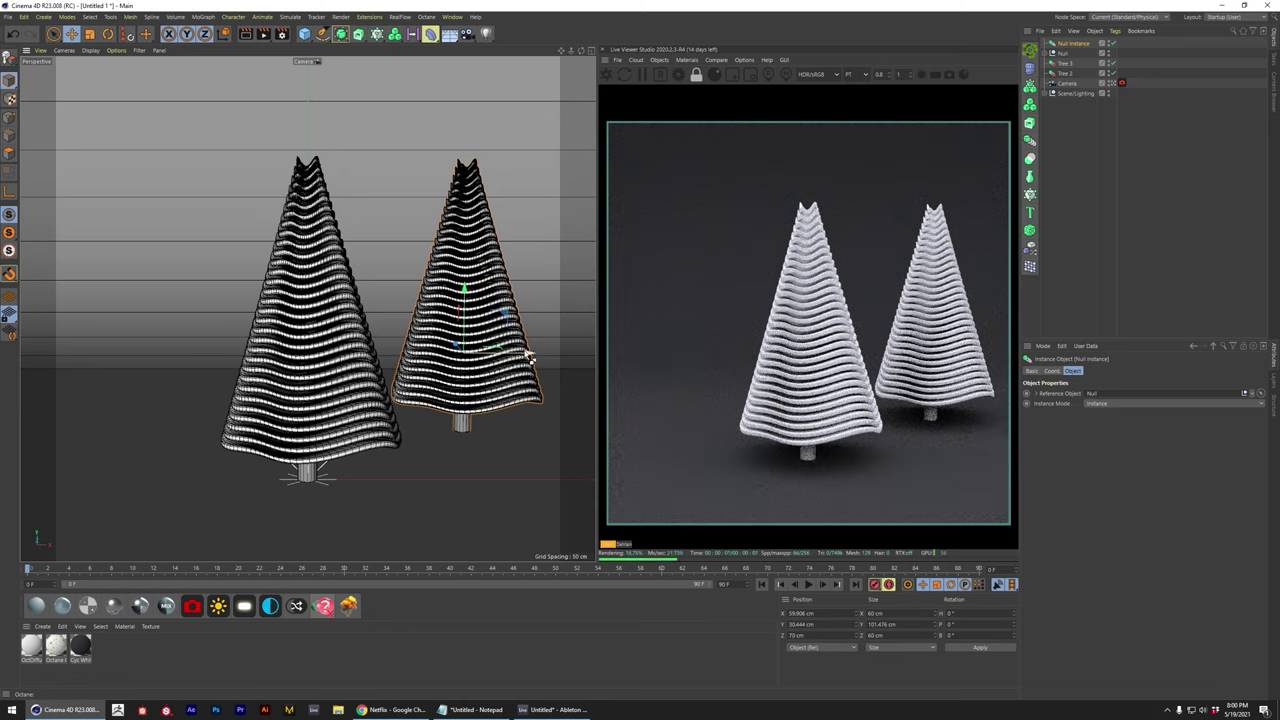
pyautogui.keyDown('ctrl'); pyautogui.moveTo(463, 357); pyautogui.dragTo(215, 360); pyautogui.keyUp('ctrl')
# - Turn both side trees in heading, the left to -104.4°, and show the Cloner's Octane material tag
pyautogui.click(505, 365)
pyautogui.press('r')
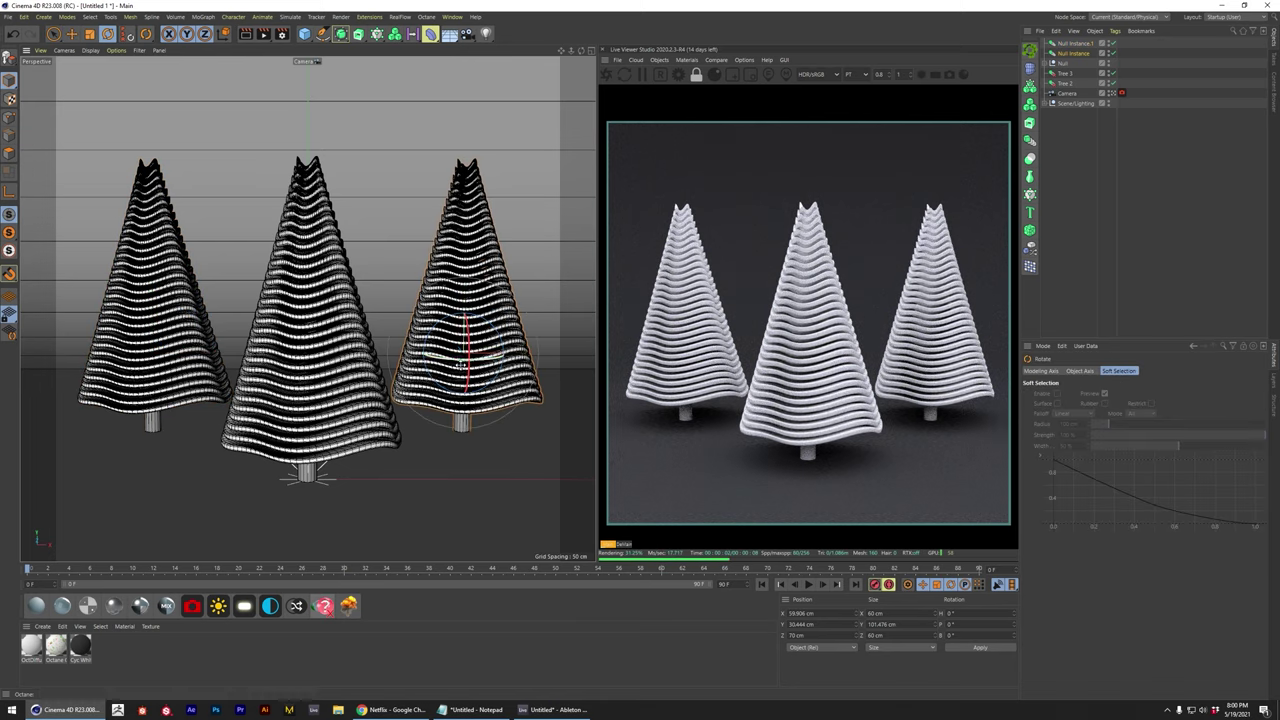
pyautogui.moveTo(481, 367); pyautogui.dragTo(30, 371)
pyautogui.click(181, 371)
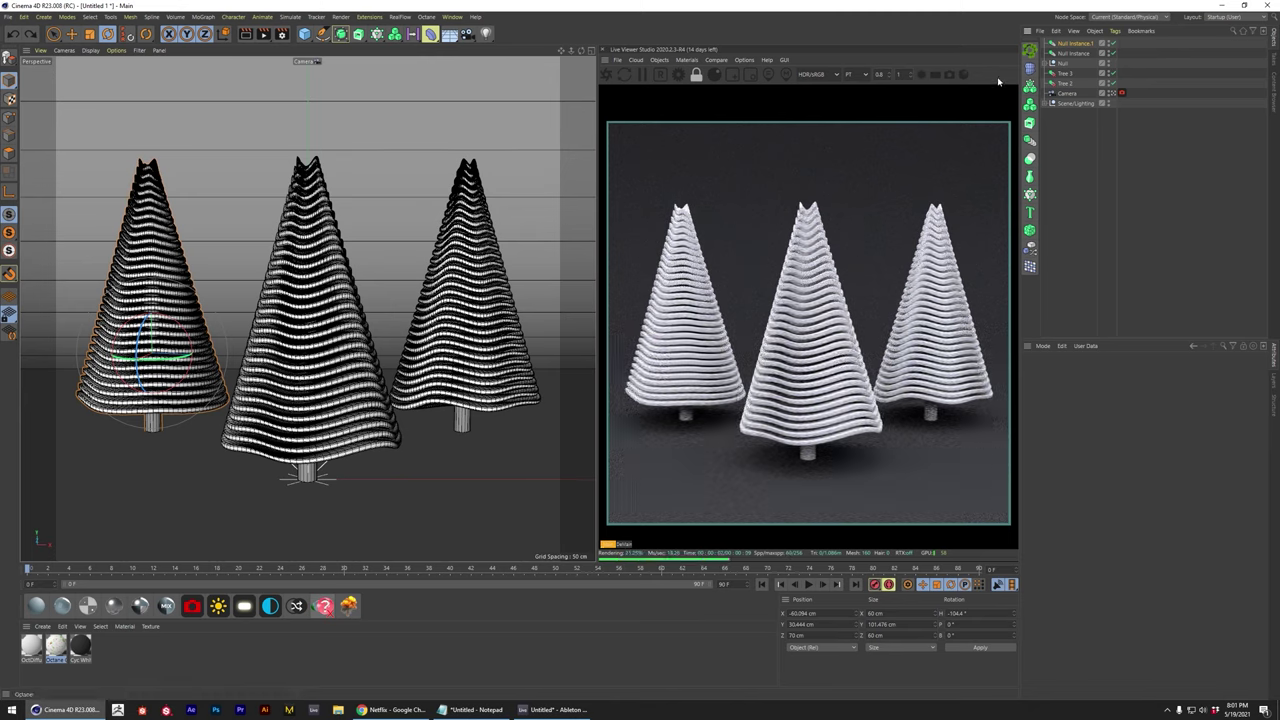
pyautogui.click(1049, 63)
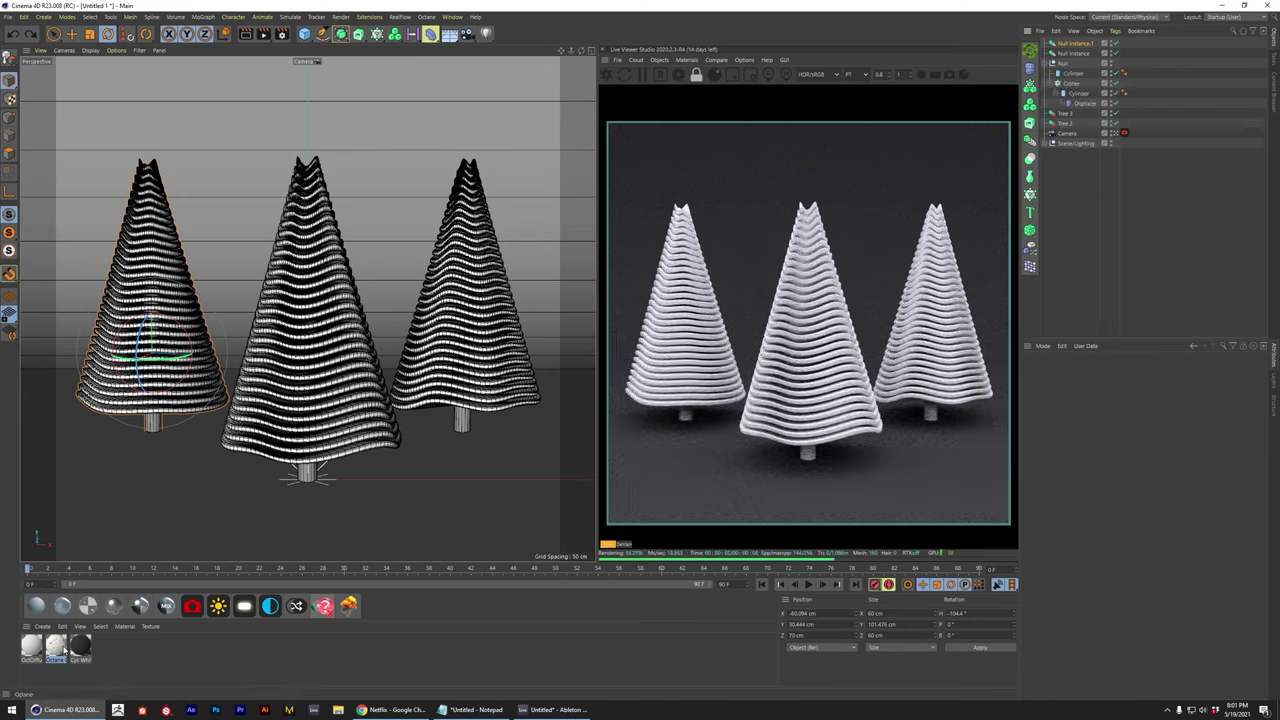
pyautogui.click(1124, 83)
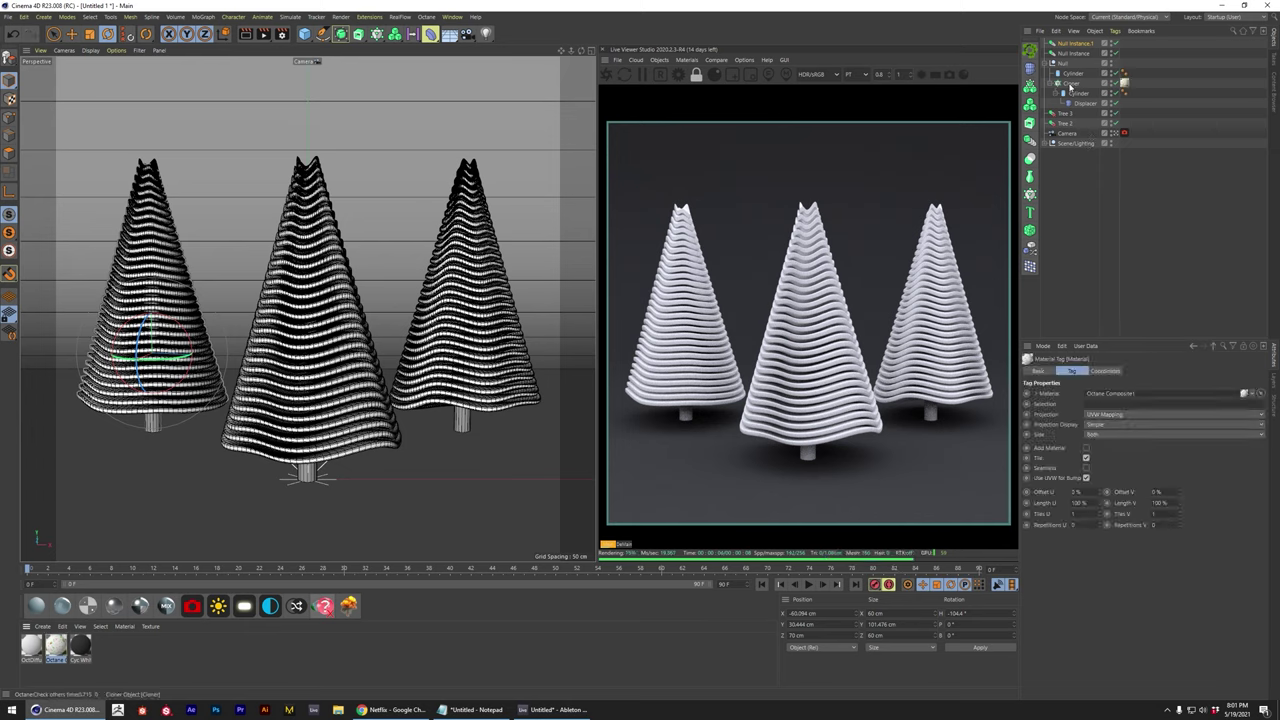